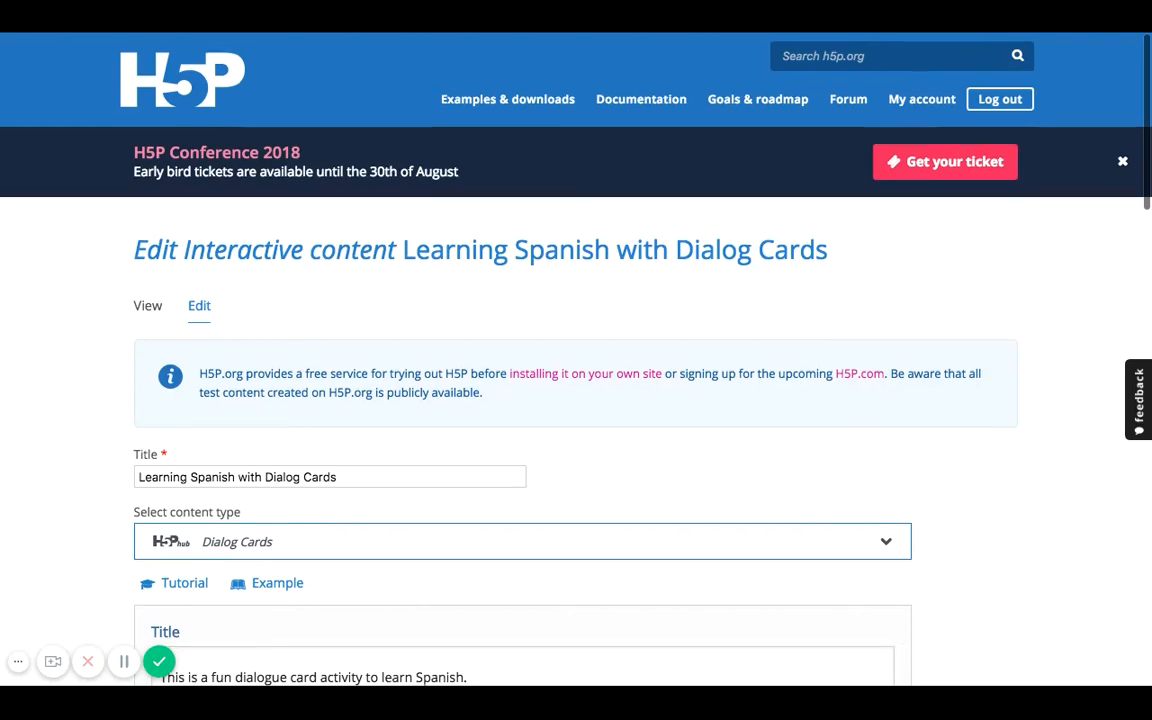
# Correct the first dialog's question text to read "What would you call a blazer in Spanish?"
pyautogui.scroll(-3, 576, 360)
pyautogui.scroll(-2, 576, 360)
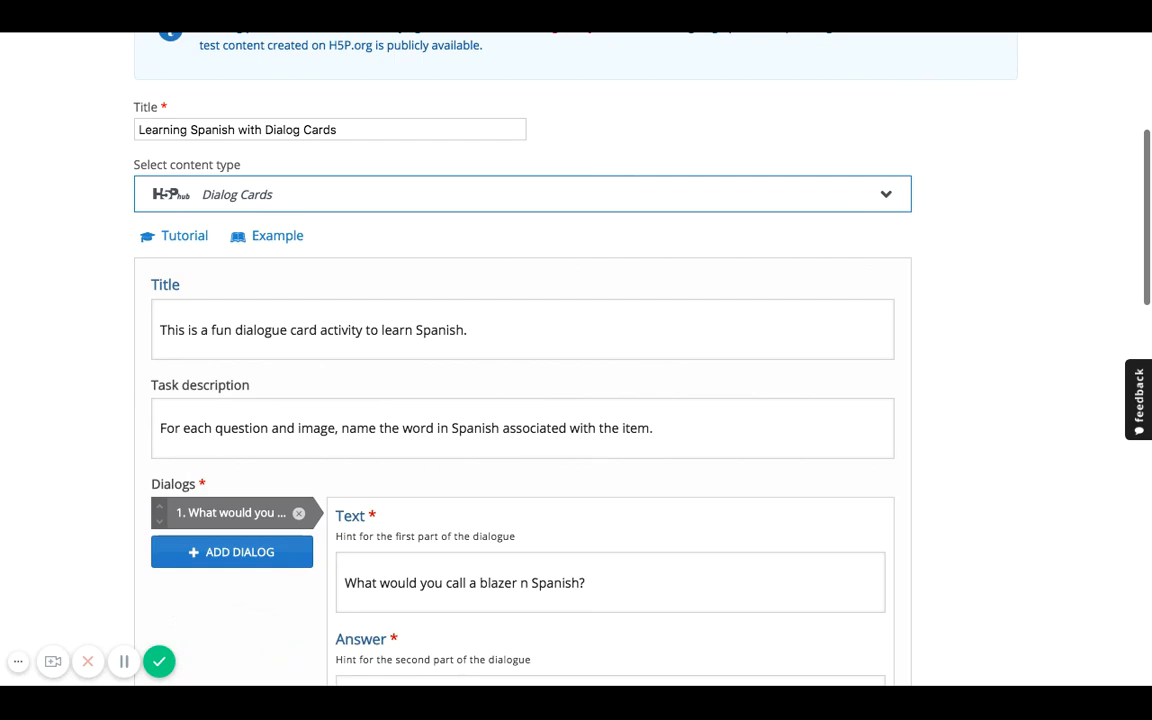
pyautogui.scroll(-2, 586, 417)
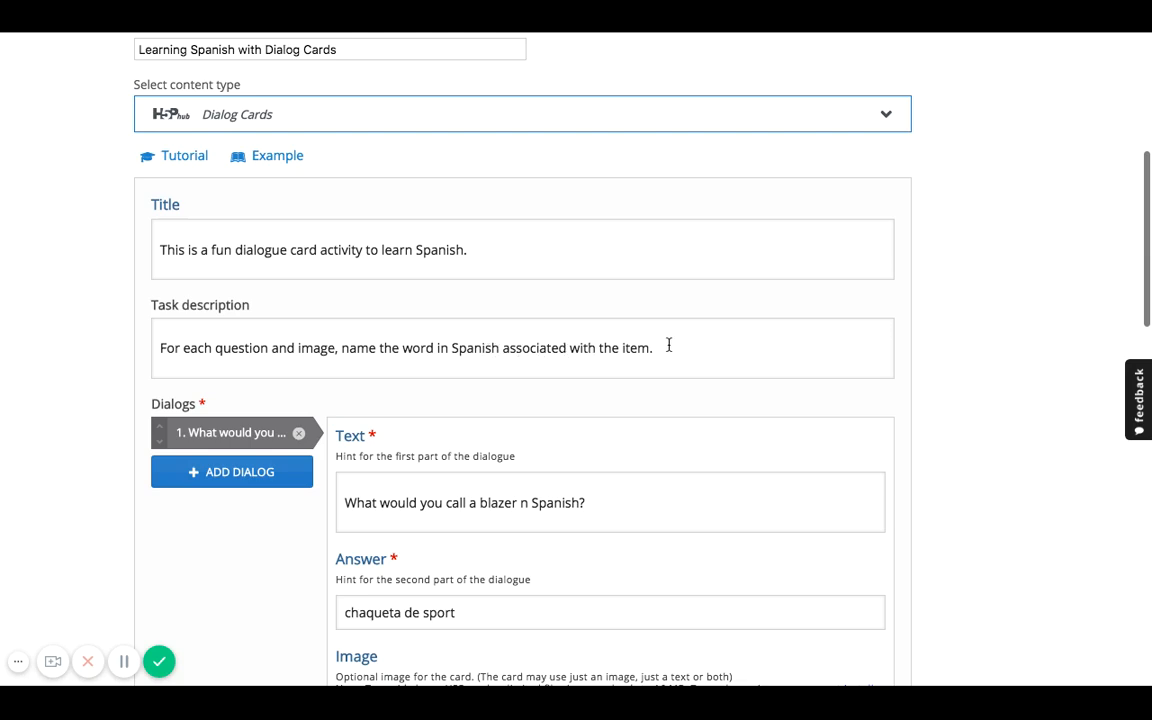
pyautogui.scroll(-1, 666, 340)
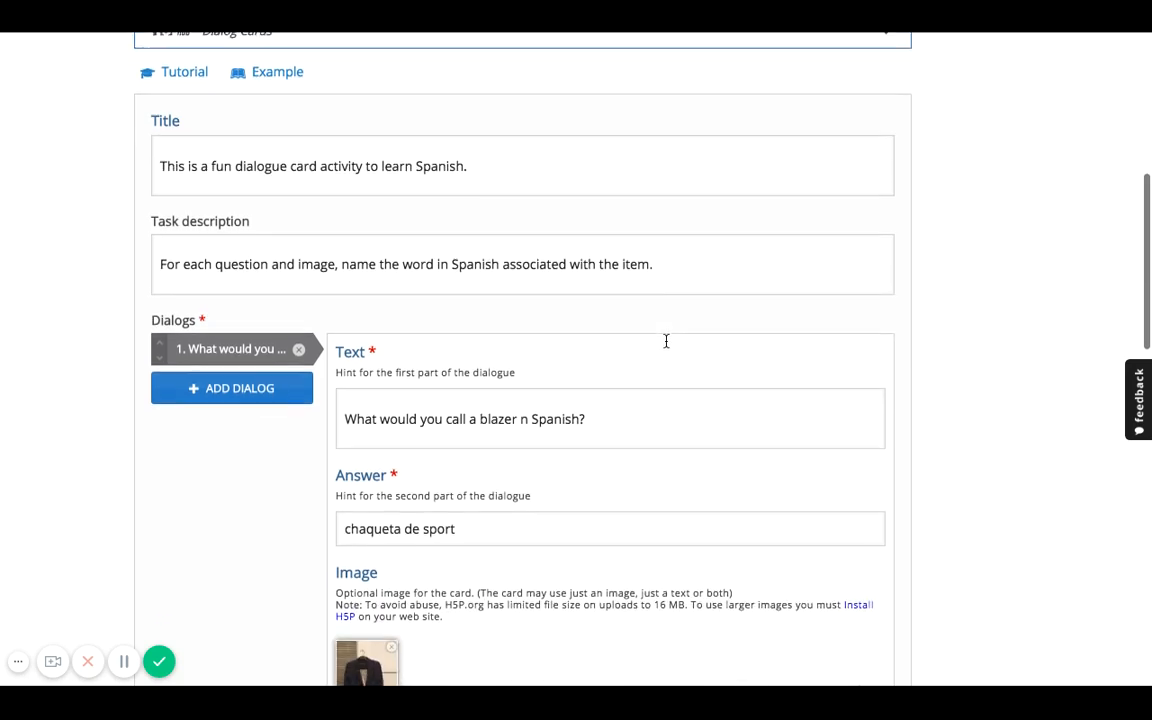
pyautogui.scroll(1, 666, 341)
pyautogui.scroll(-4, 666, 341)
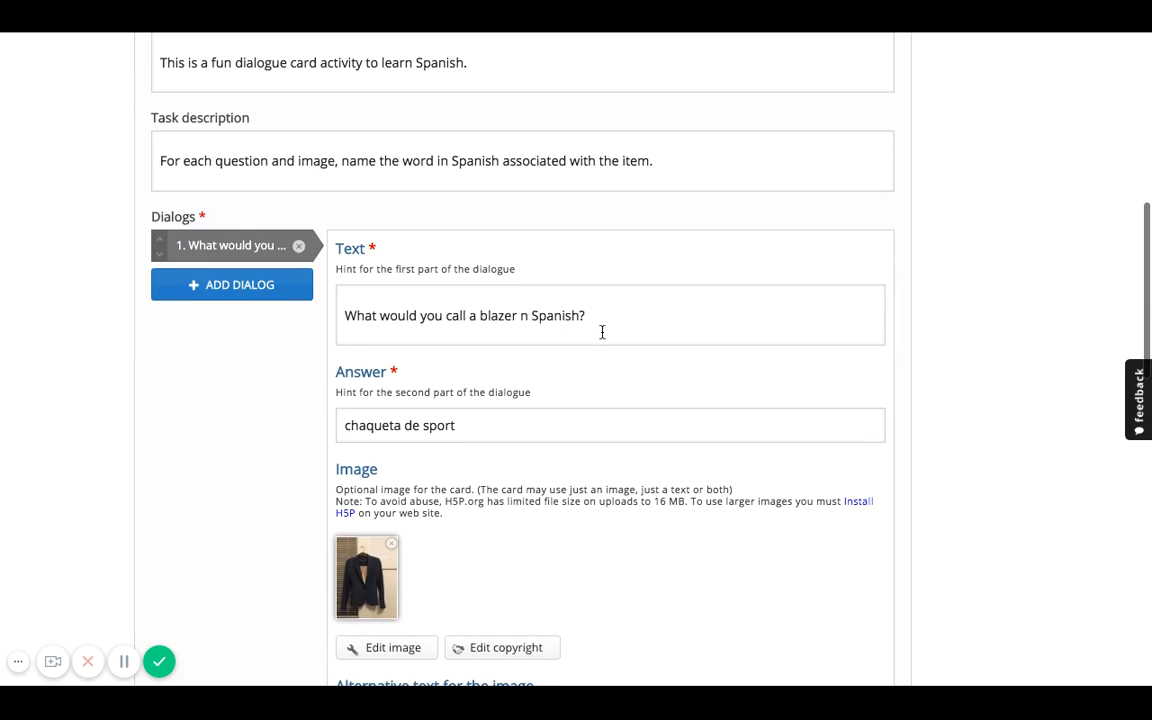
pyautogui.click(517, 316)
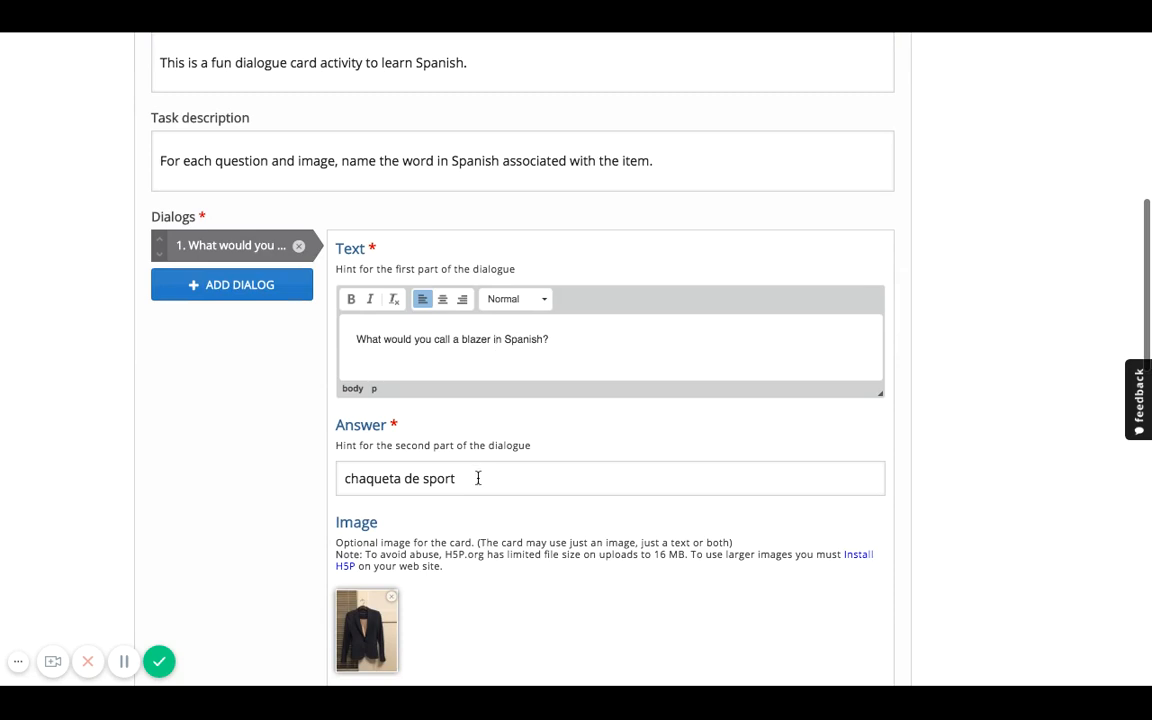
# Review the blazer card's answer, image, alternative text and audio file settings
pyautogui.scroll(-3, 478, 478)
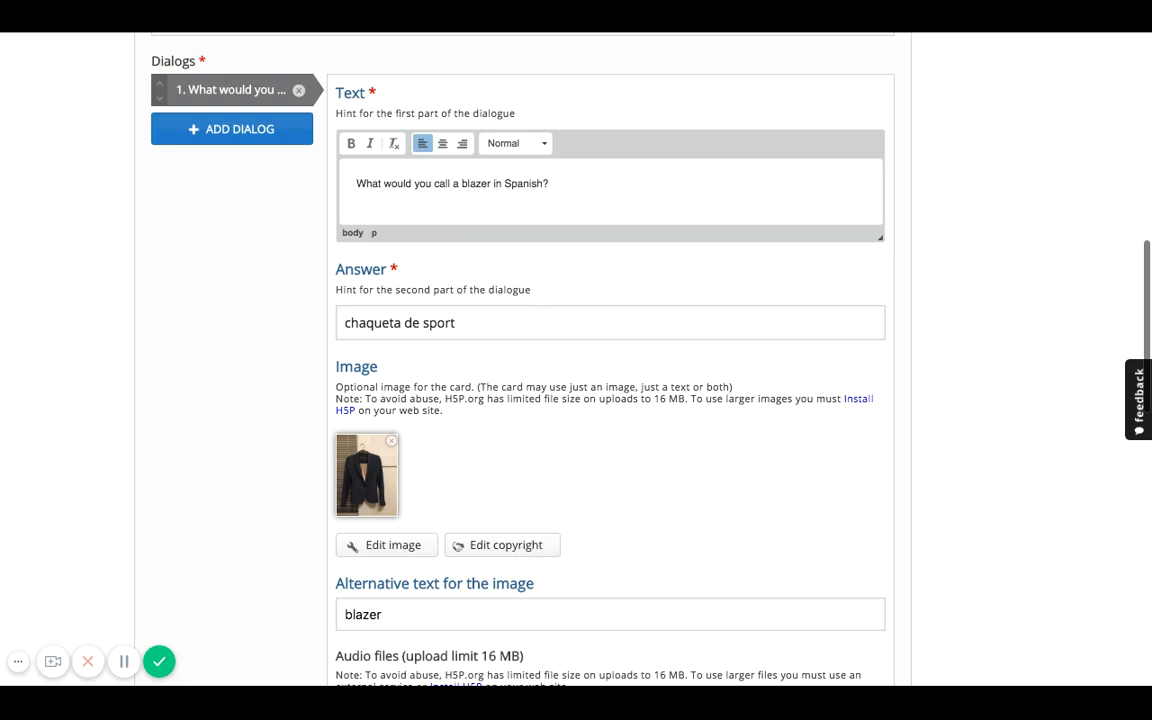
pyautogui.scroll(-3, 477, 403)
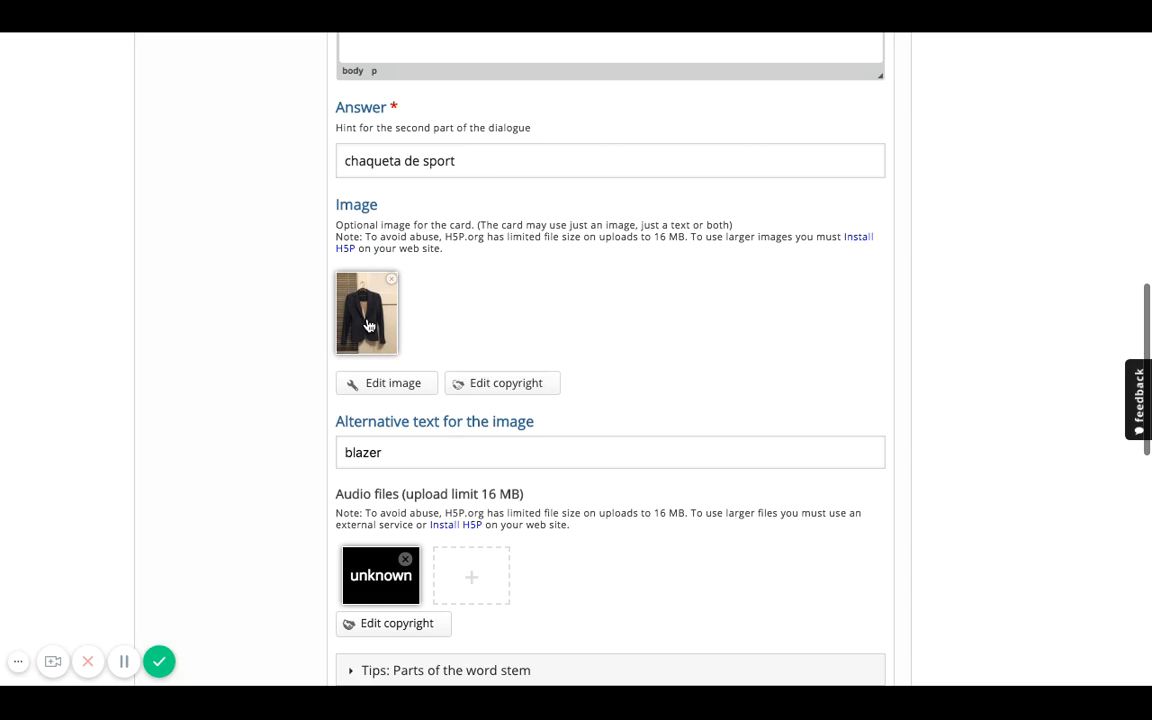
pyautogui.click(383, 451)
pyautogui.scroll(-3, 380, 425)
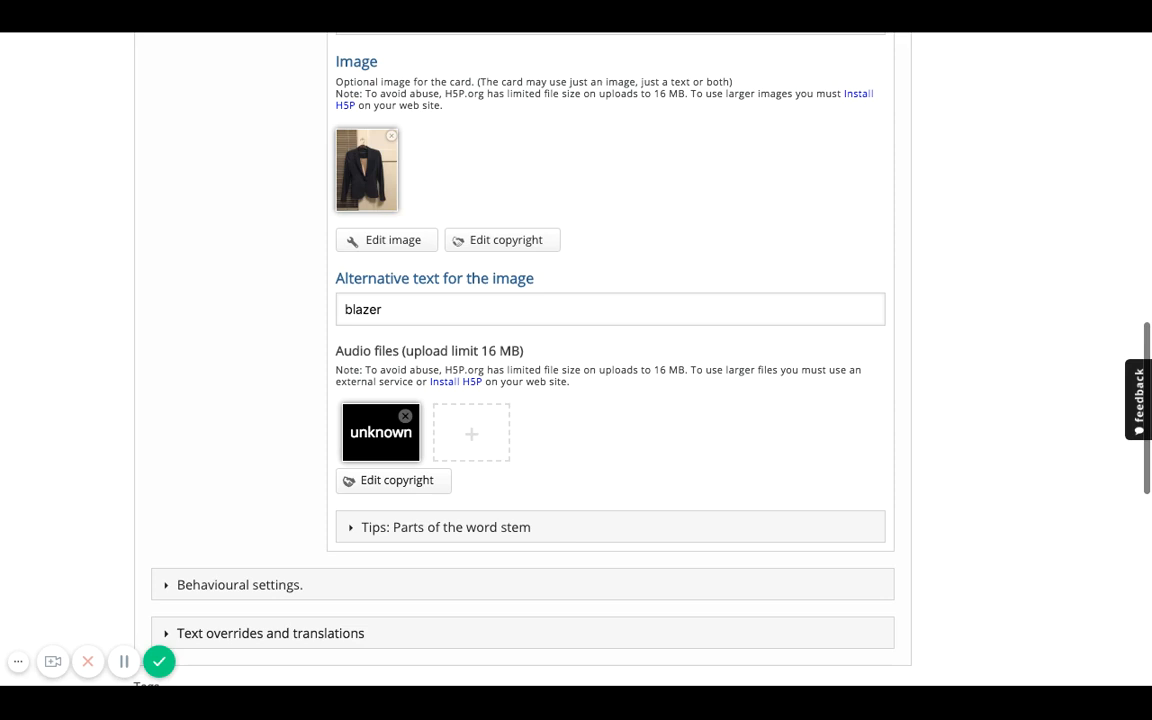
pyautogui.scroll(3, 493, 211)
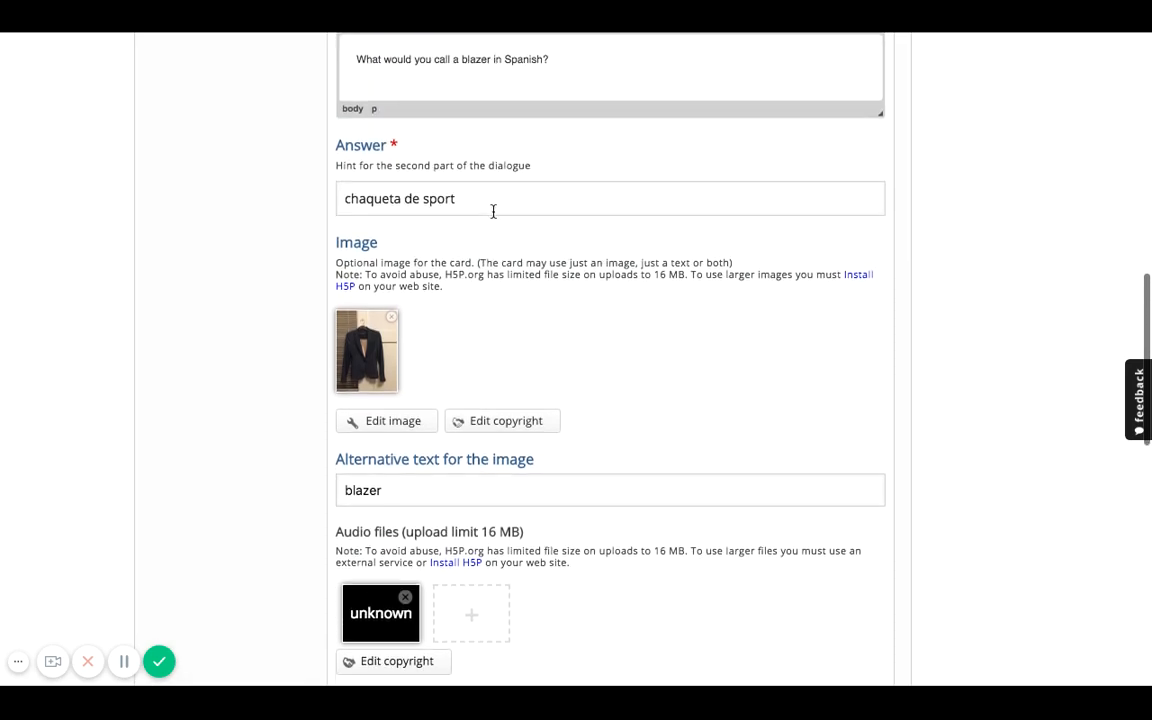
pyautogui.scroll(-5, 493, 211)
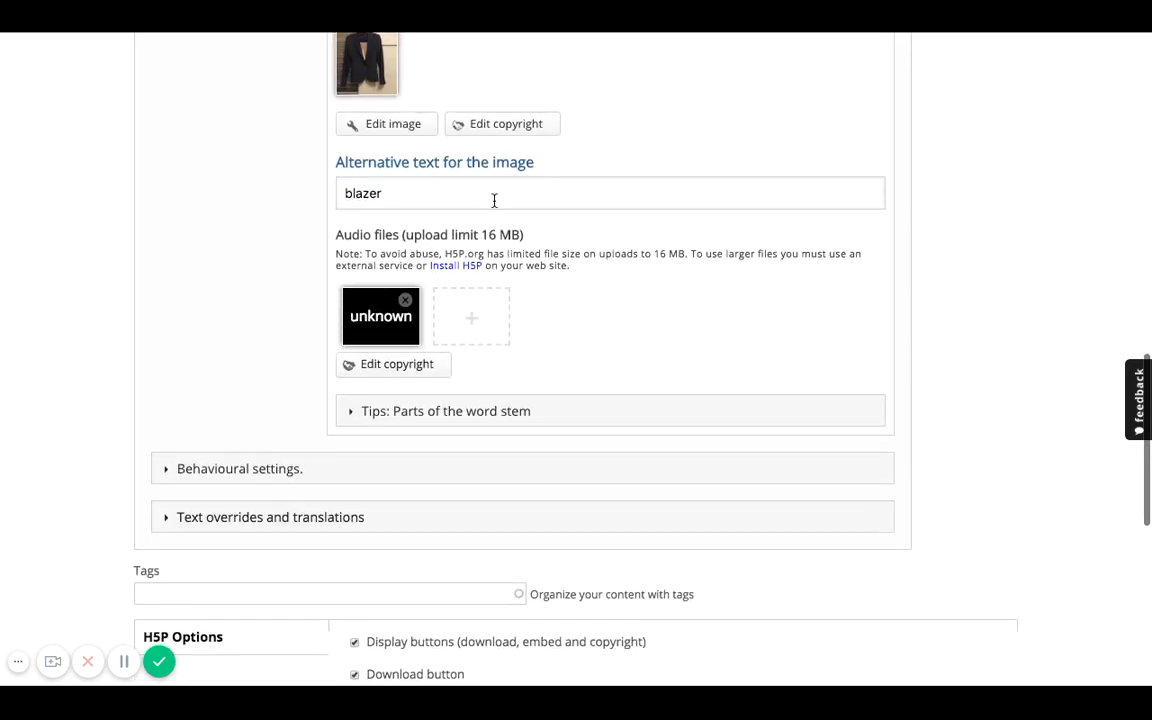
pyautogui.scroll(5, 494, 200)
pyautogui.scroll(-5, 494, 200)
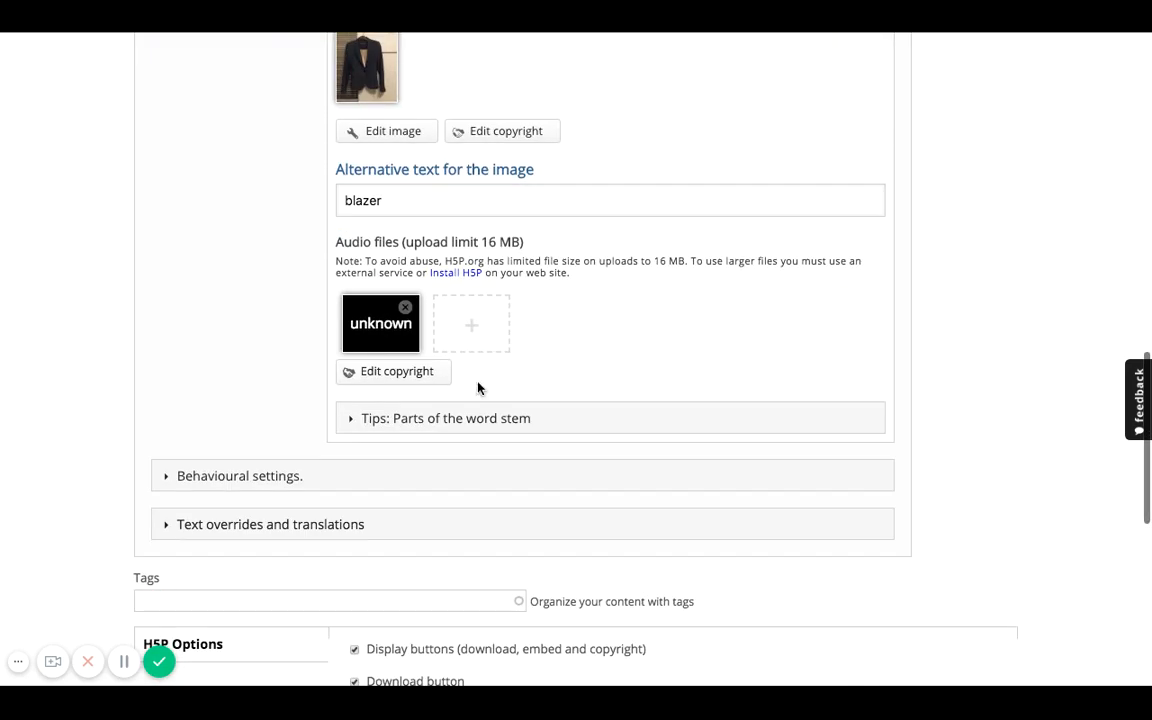
# Extend the blazer card's tip for text to read "Parts of the word stem of fabrics"
pyautogui.click(459, 419)
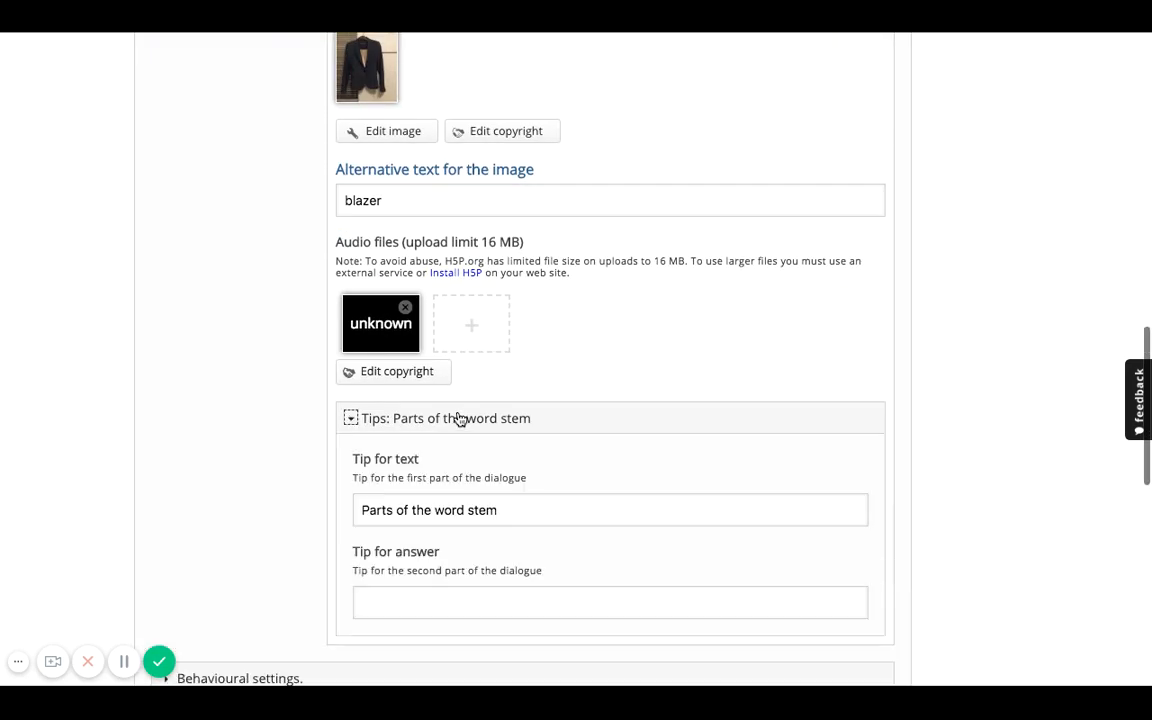
pyautogui.click(513, 512)
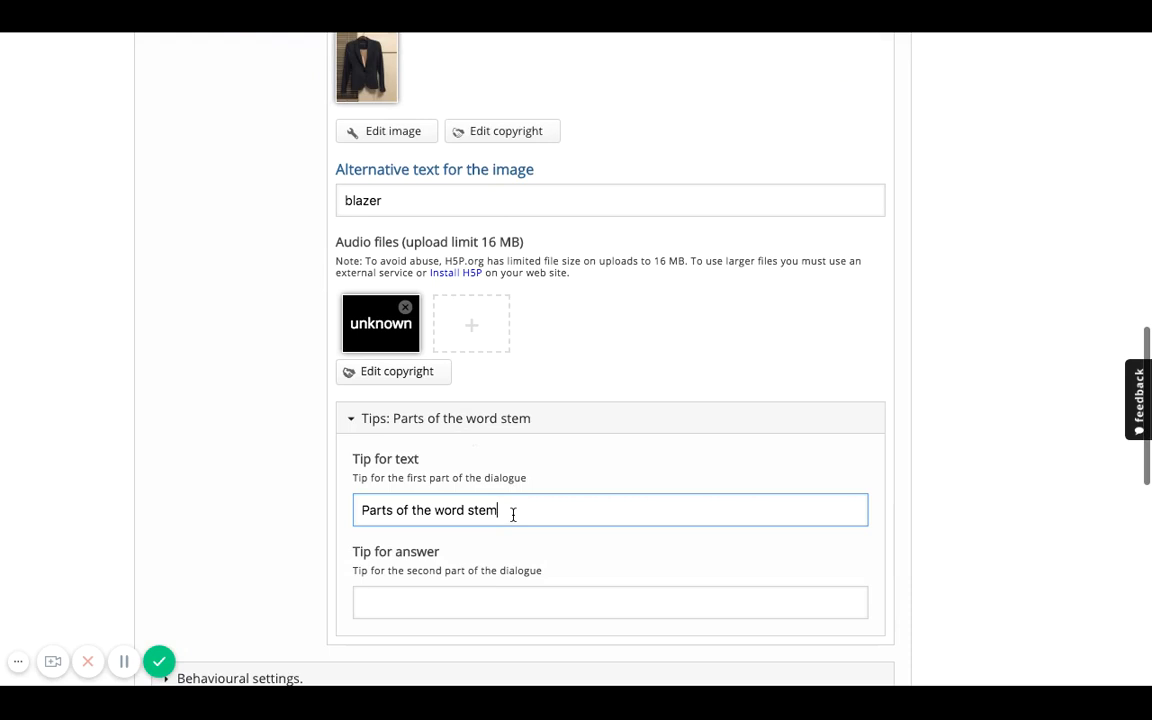
pyautogui.write('of fabrics')
pyautogui.scroll(3, 810, 391)
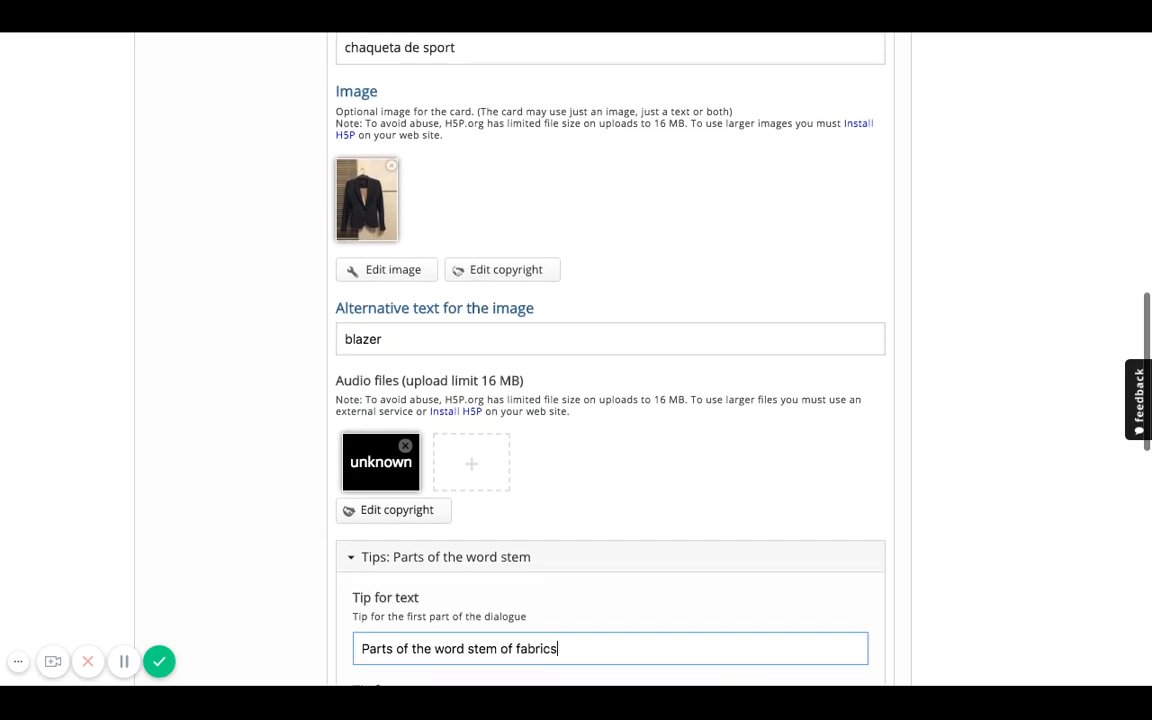
pyautogui.scroll(-2, 617, 553)
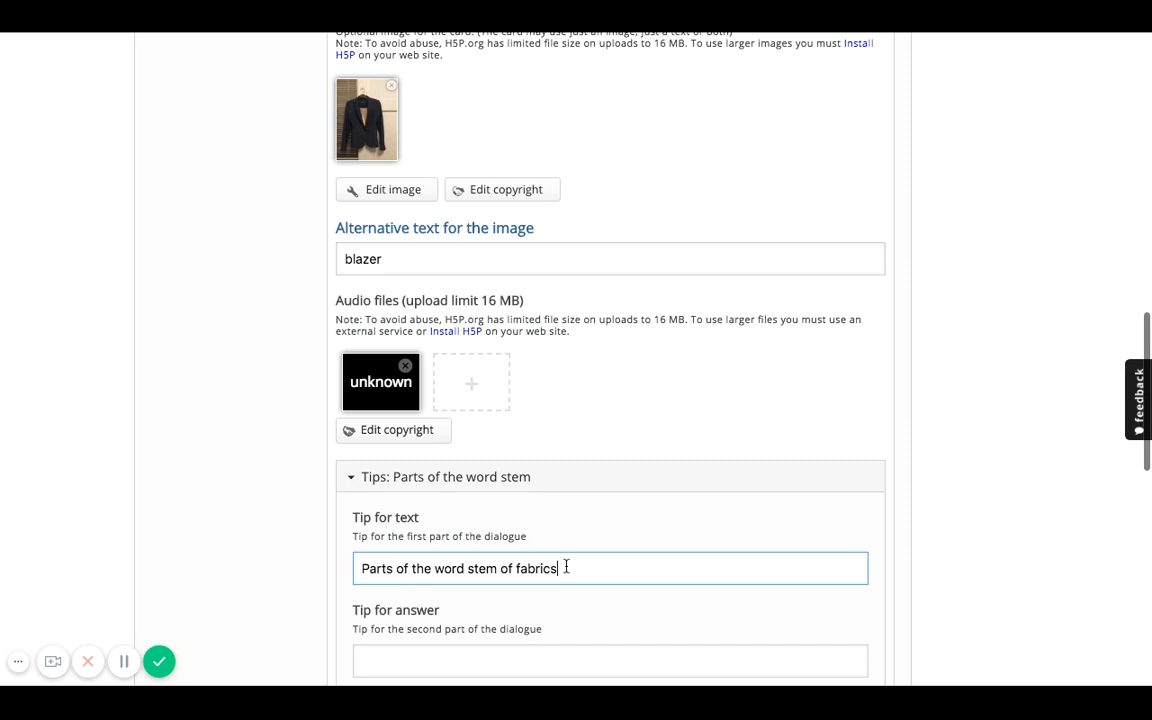
# Enter "Answer in Spanish: chaqueta de sport" as the blazer card's tip for answer
pyautogui.scroll(-2, 550, 572)
pyautogui.click(531, 577)
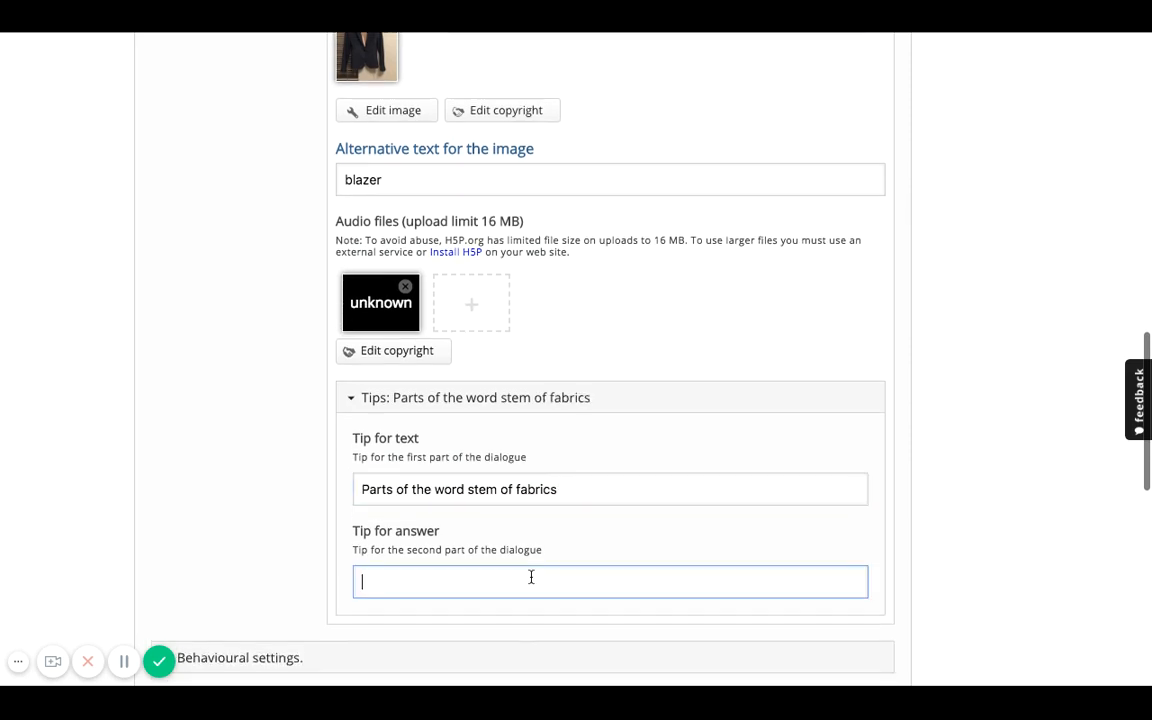
pyautogui.write('Answer in Spanish: chaqueta de sport')
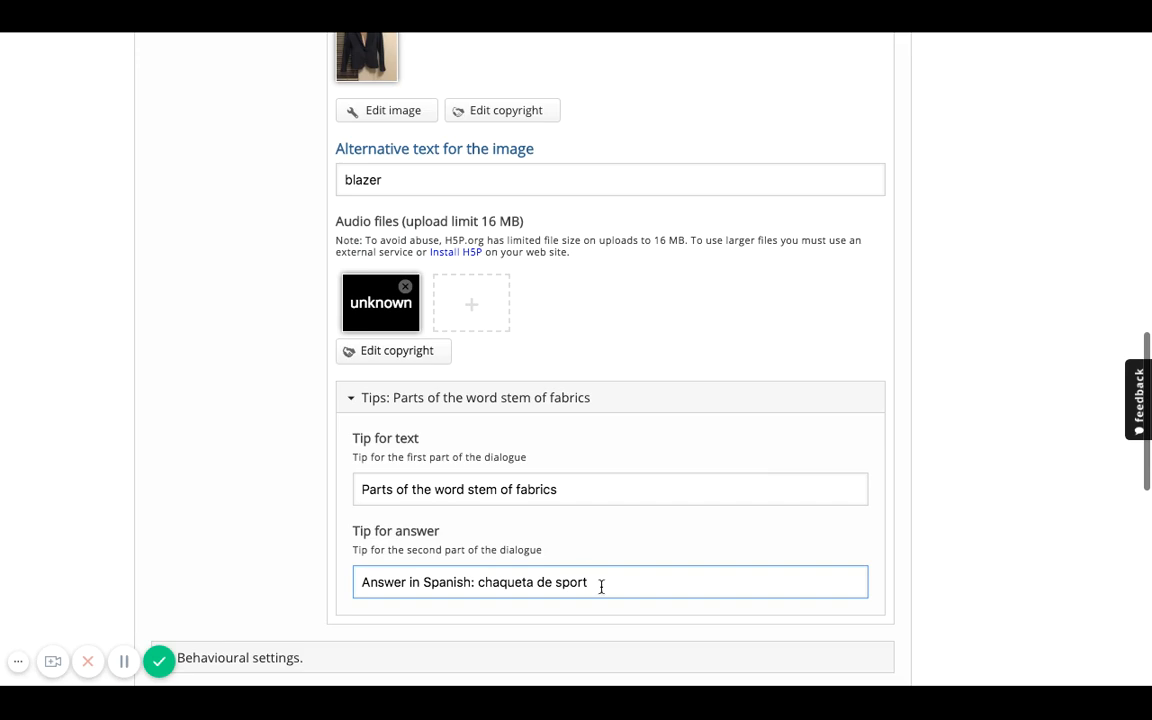
# Add a second dialog with the question text "What would you call this outfit in Spanish?"
pyautogui.scroll(-2, 600, 585)
pyautogui.scroll(10, 601, 586)
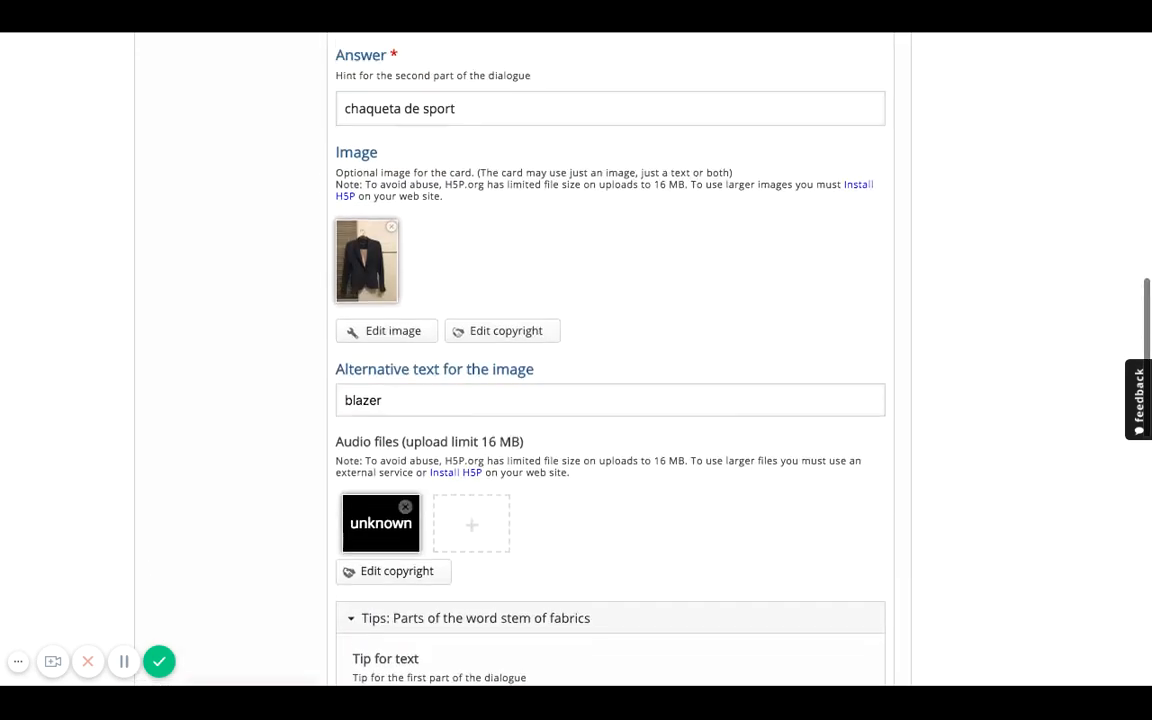
pyautogui.scroll(3, 576, 360)
pyautogui.scroll(-1, 576, 360)
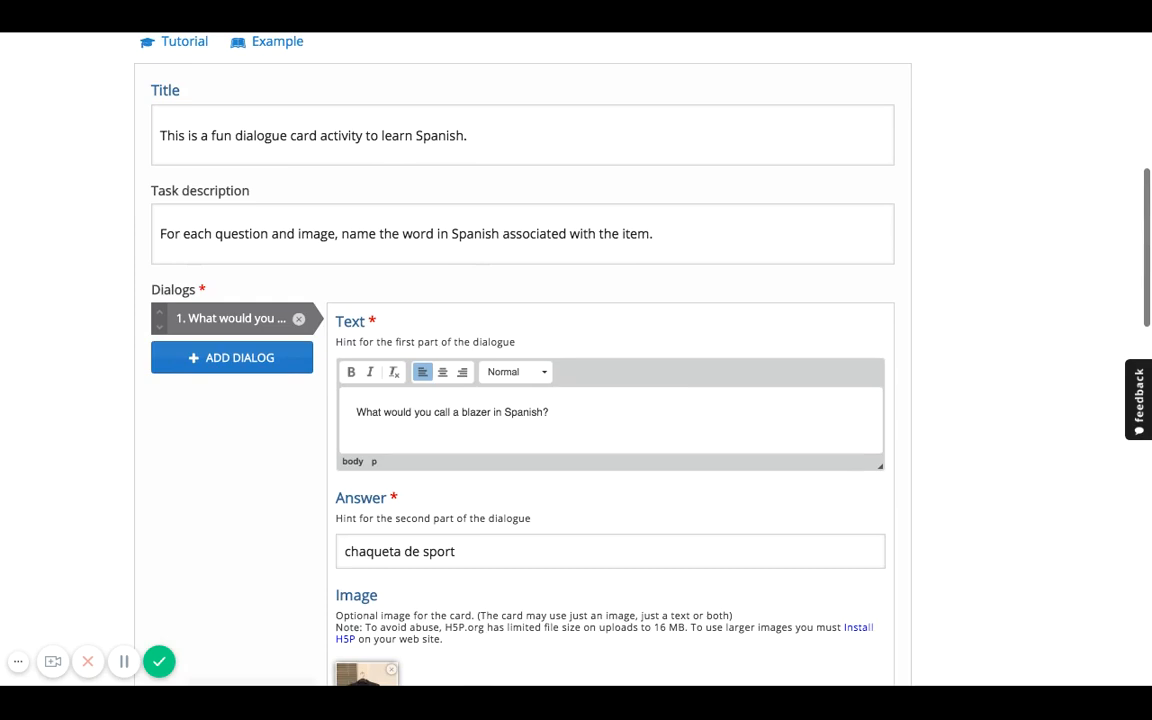
pyautogui.click(241, 366)
pyautogui.click(365, 375)
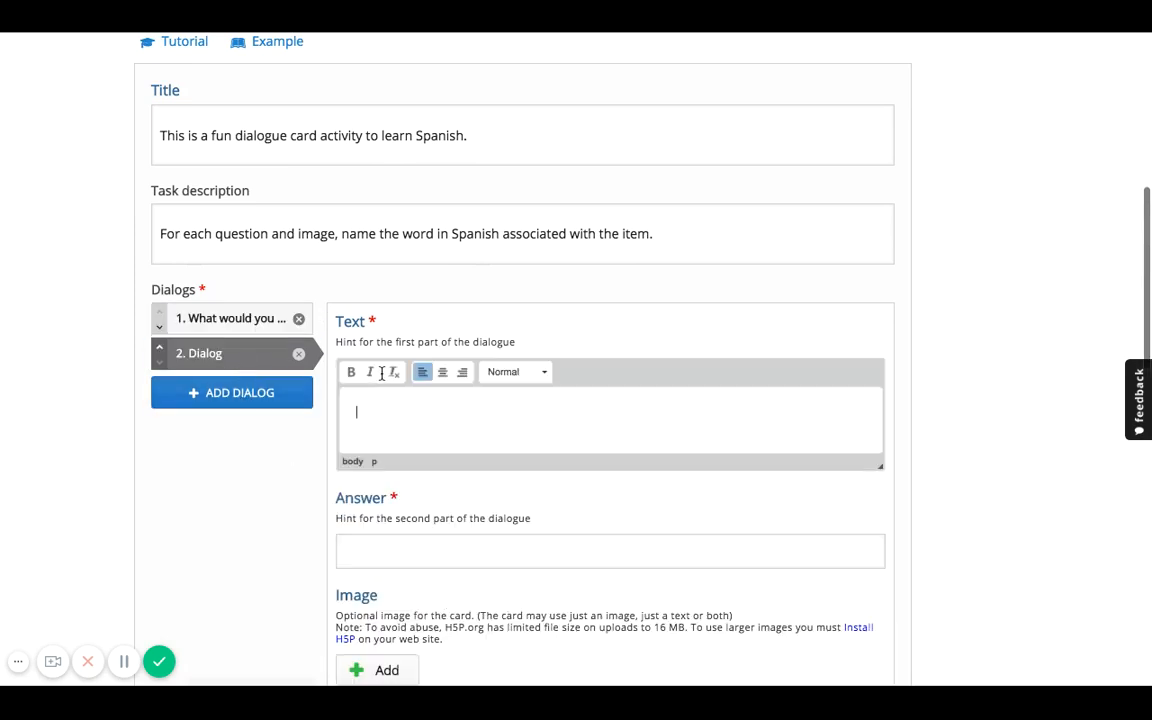
pyautogui.write('What wold you')
pyautogui.press('BackSpace')
pyautogui.press('BackSpace')
pyautogui.press('BackSpace')
pyautogui.press('BackSpace')
pyautogui.press('BackSpace')
pyautogui.press('BackSpace')
pyautogui.write('uld you call ')
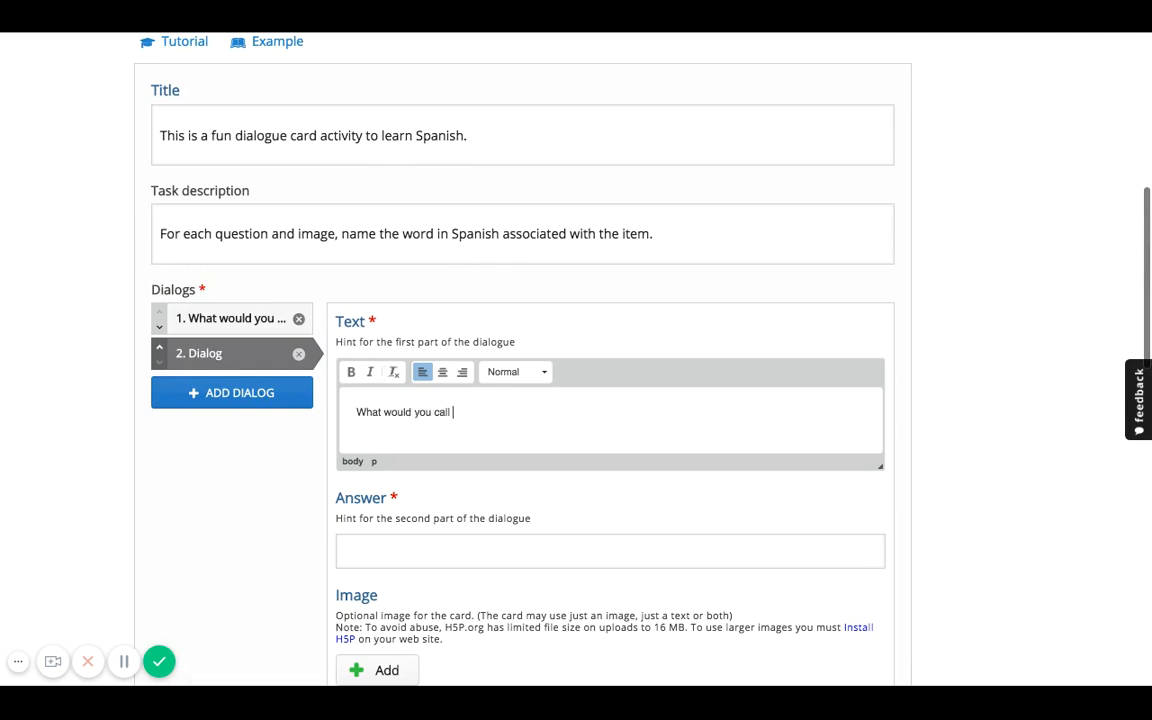
pyautogui.write('this outfit in Spanish?')
# Upload the photo of the red cardigan outfit as the second dialog's image
pyautogui.click(410, 558)
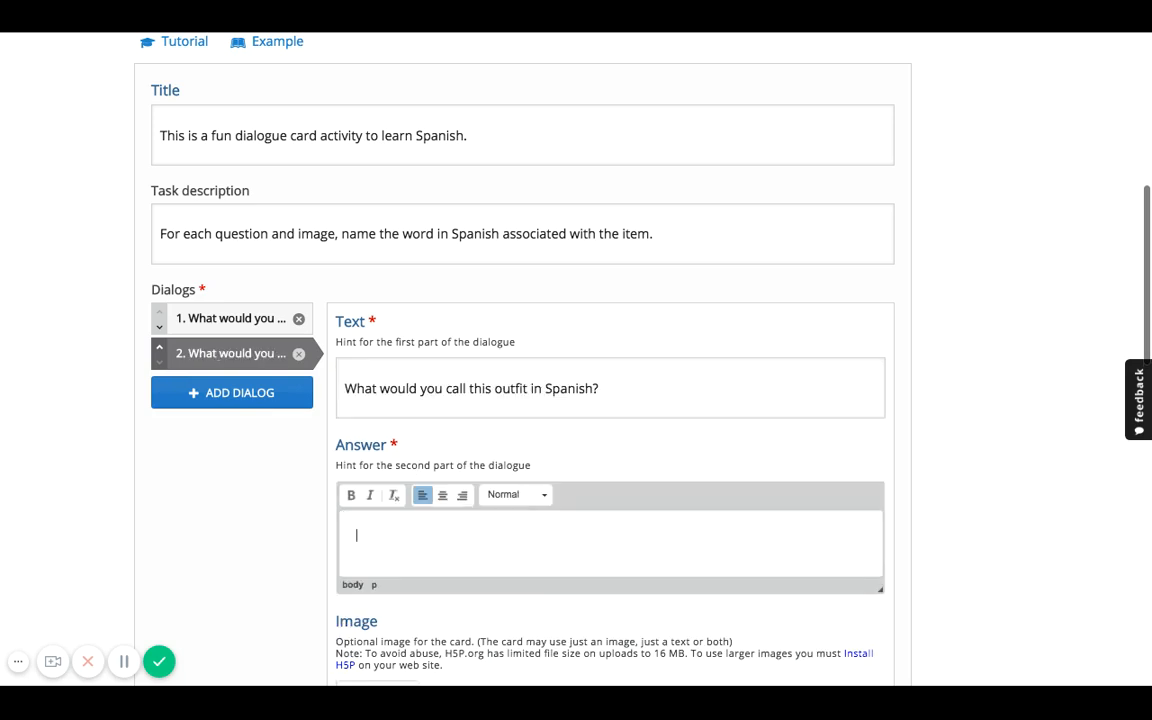
pyautogui.scroll(-3, 576, 400)
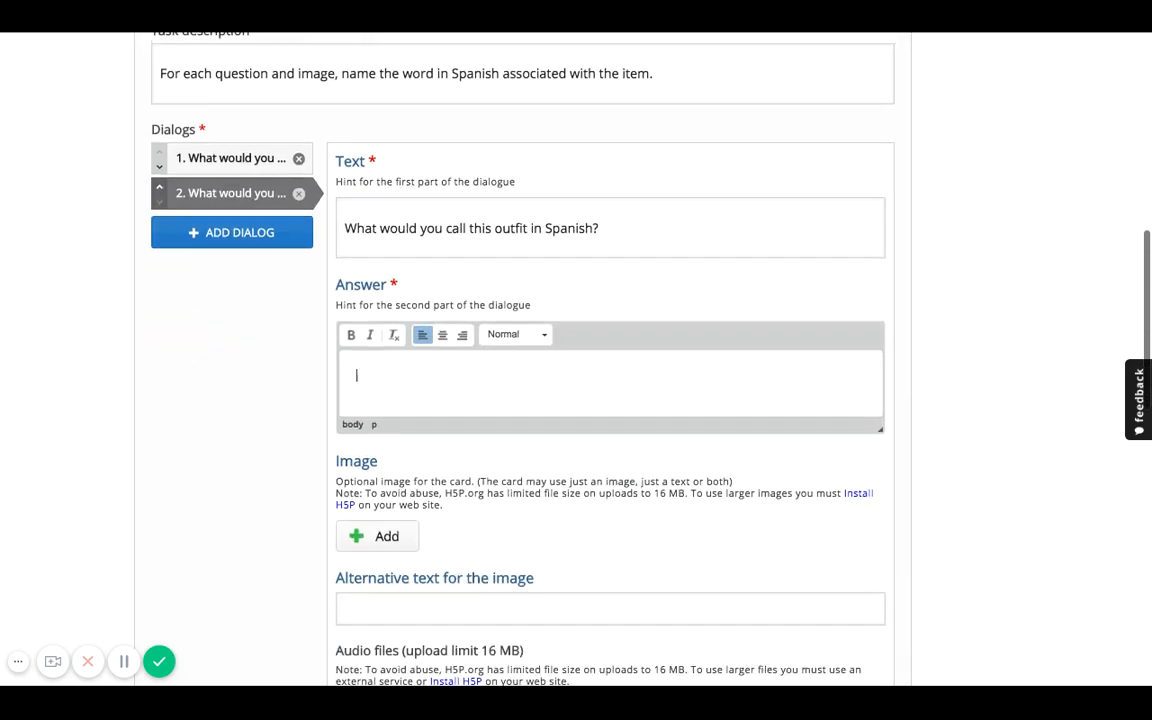
pyautogui.click(392, 541)
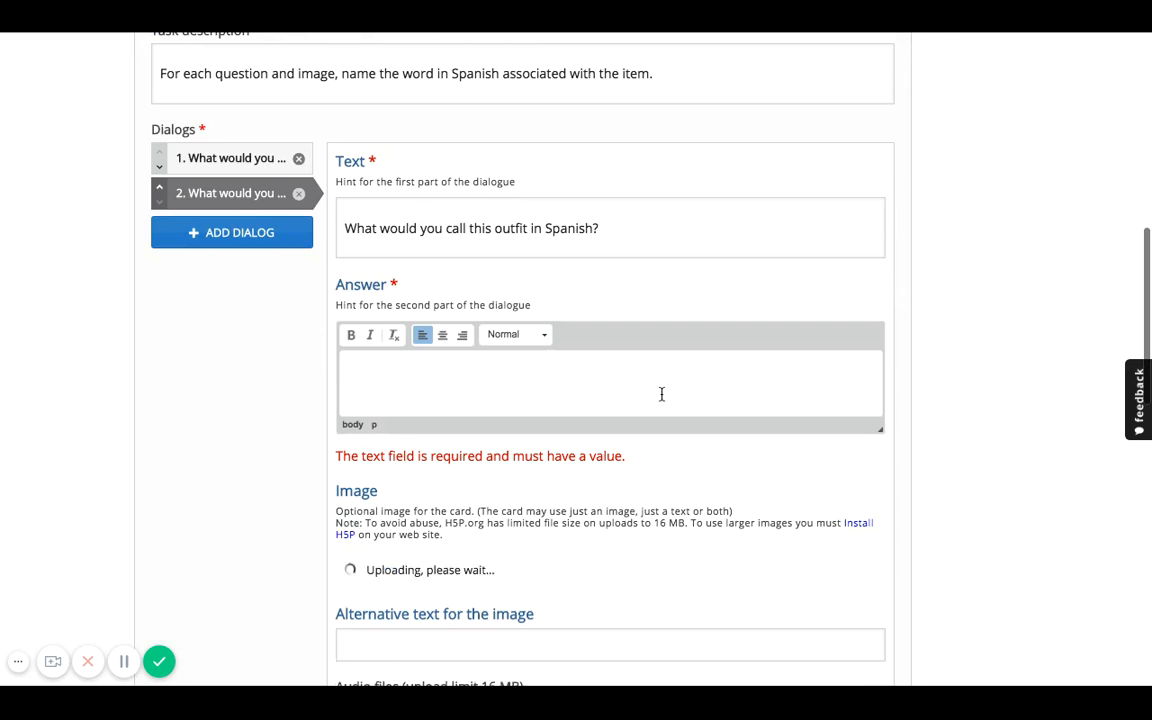
# Reword the second dialog's question to "What would you call this entire outfit in Spanish?" and enter the answer "Cardigan, Top, and Bottom"
pyautogui.scroll(-2, 658, 393)
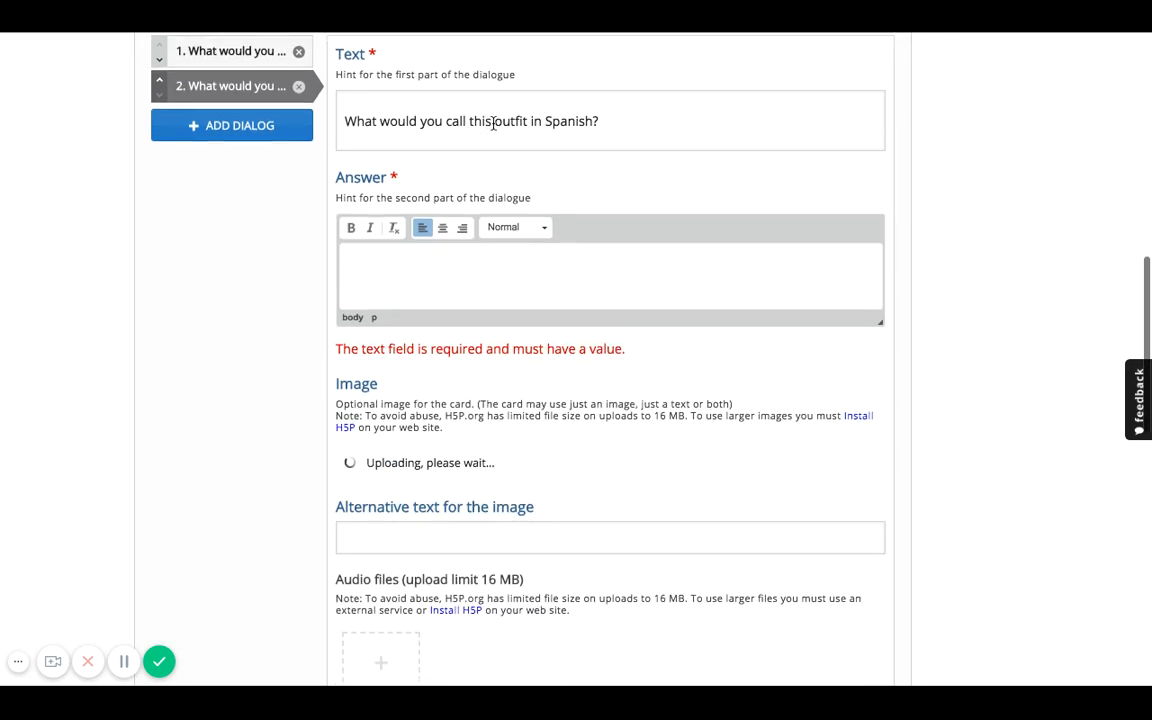
pyautogui.click(490, 121)
pyautogui.click(472, 144)
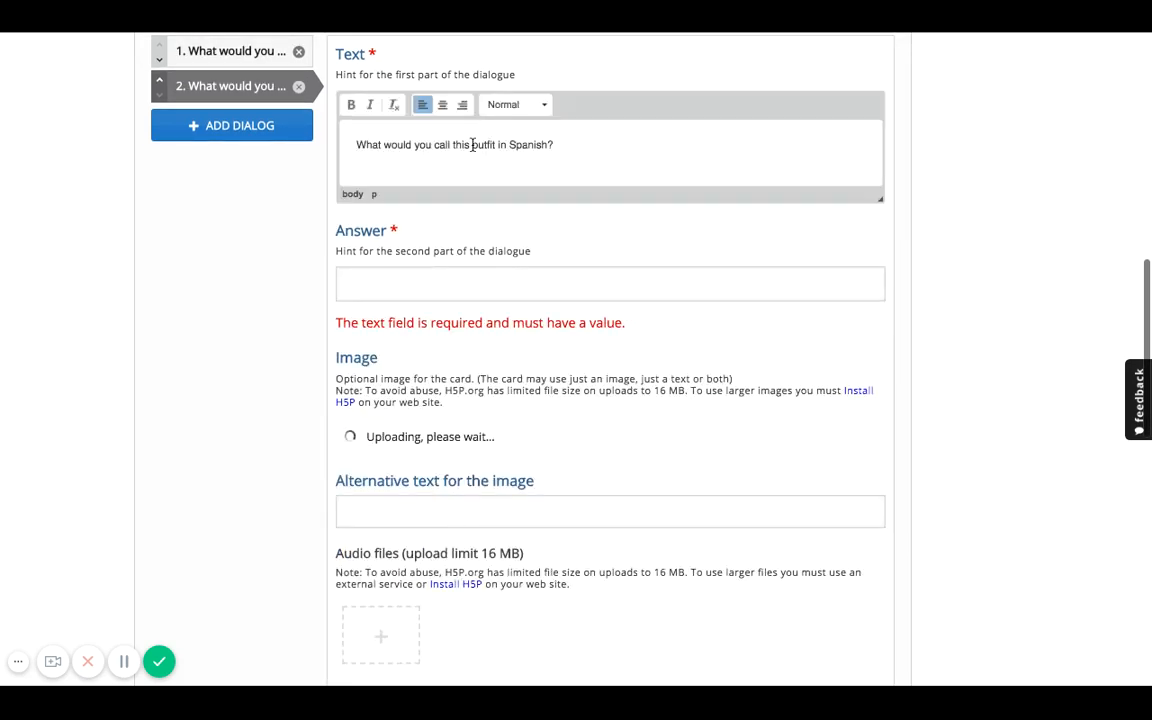
pyautogui.write('entire')
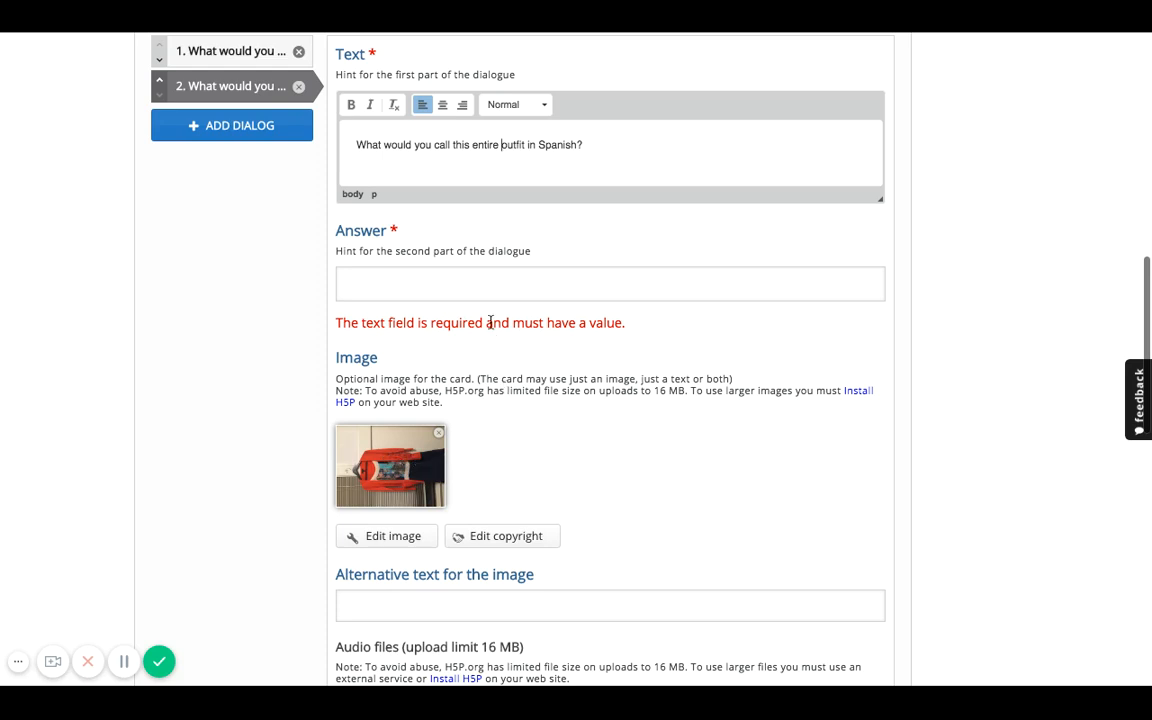
pyautogui.click(490, 283)
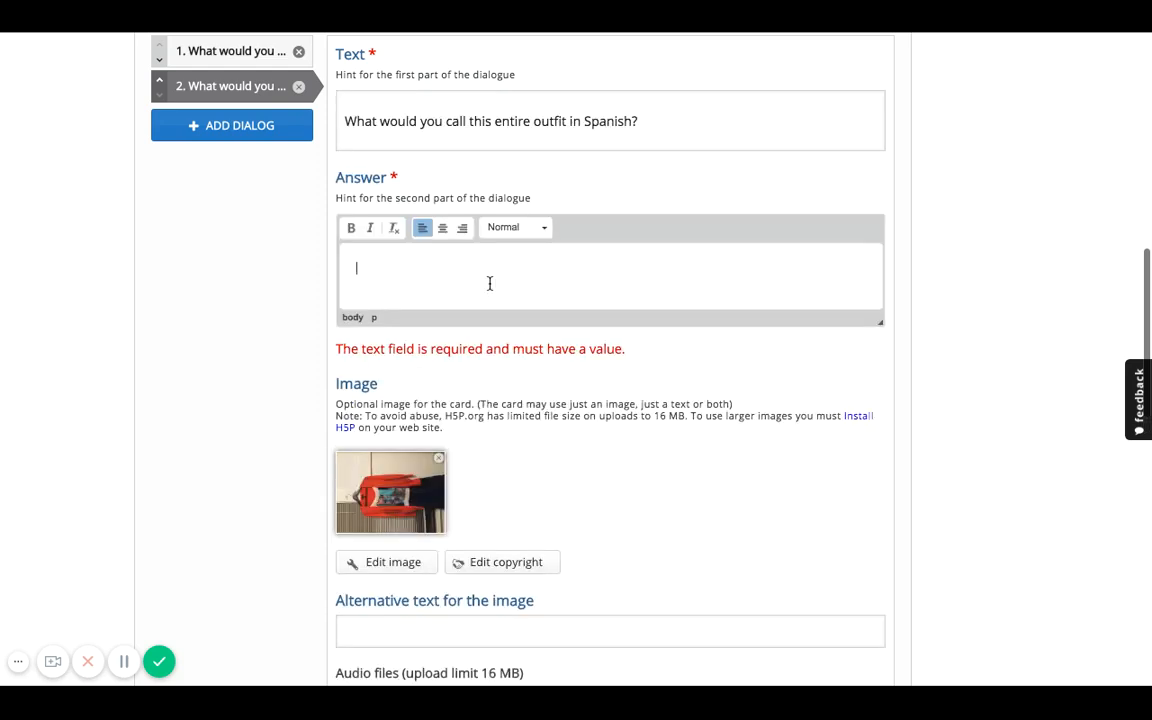
pyautogui.write('Cardigan, Top, and Bottom')
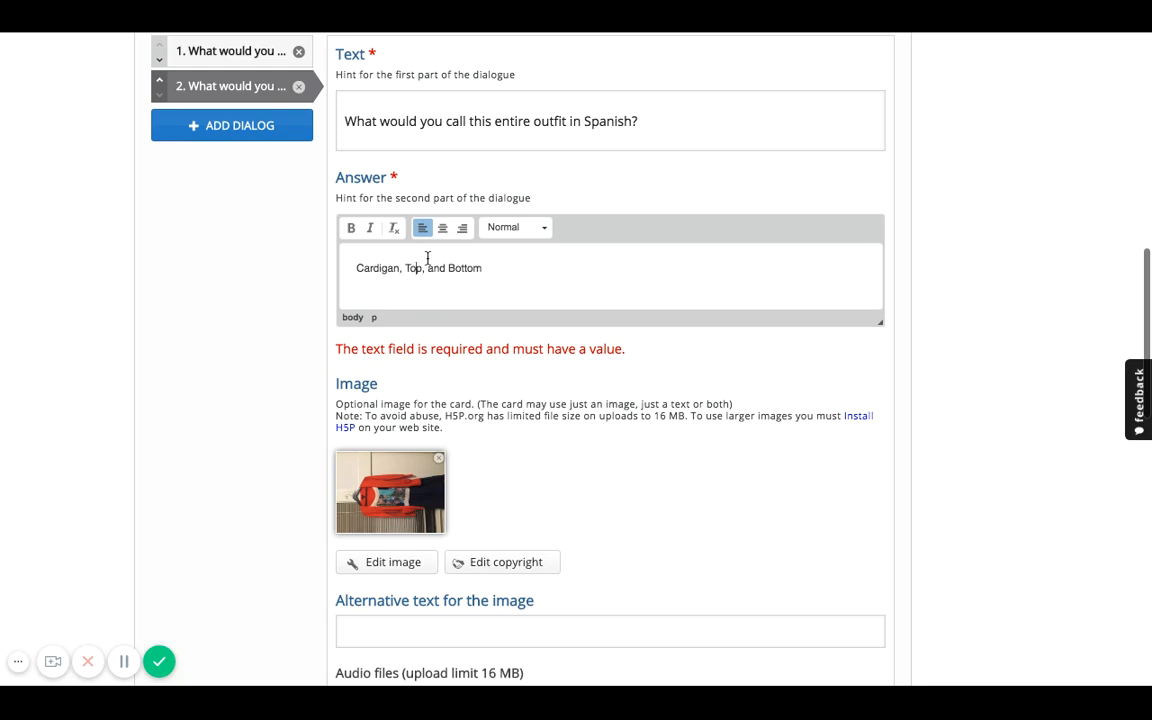
# Enter "alternative dummy text" as the alternative text for the second dialog's outfit image
pyautogui.scroll(-3, 499, 316)
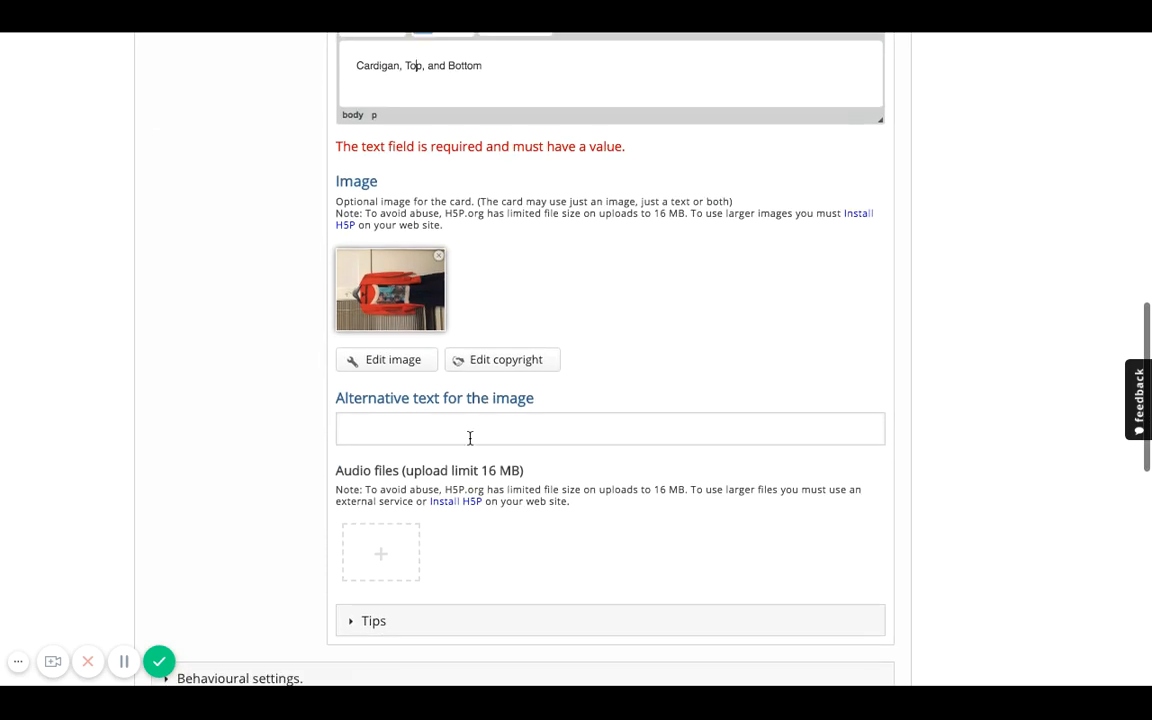
pyautogui.click(470, 426)
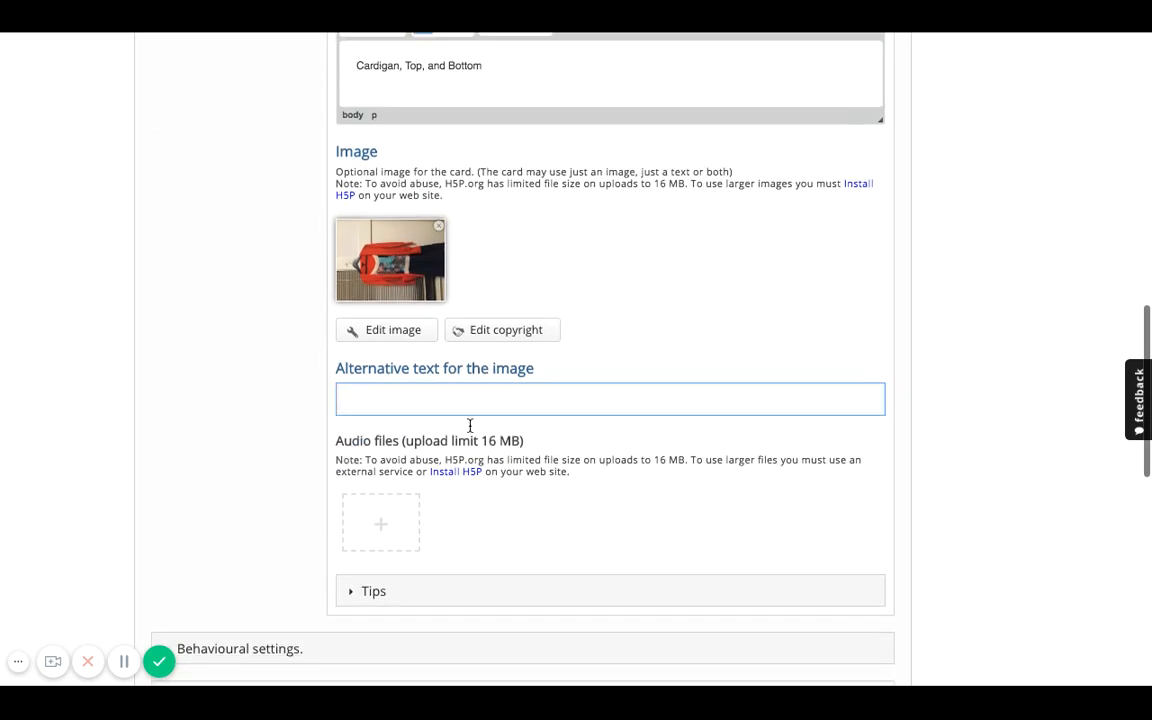
pyautogui.write('alterantive')
pyautogui.press('BackSpace')
pyautogui.press('BackSpace')
pyautogui.press('BackSpace')
pyautogui.press('BackSpace')
pyautogui.press('BackSpace')
pyautogui.press('BackSpace')
pyautogui.write('native dummy')
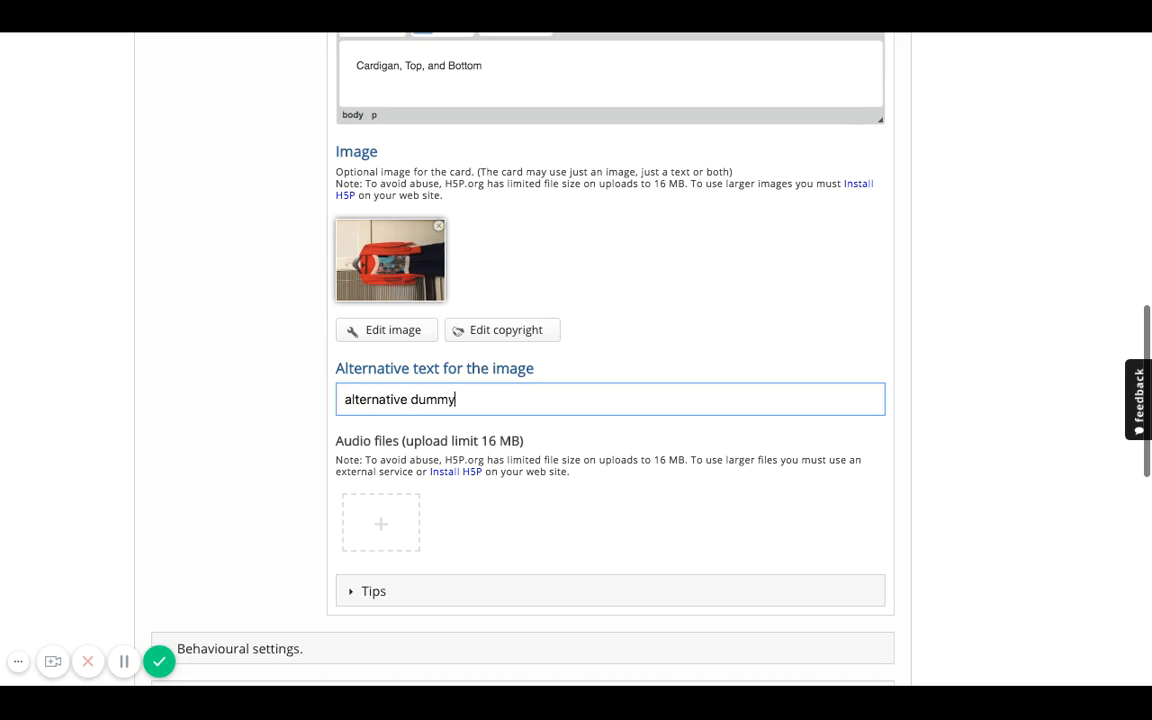
pyautogui.write(' text')
# Insert "youtube.com" as the audio source URL for the second dialog
pyautogui.click(381, 524)
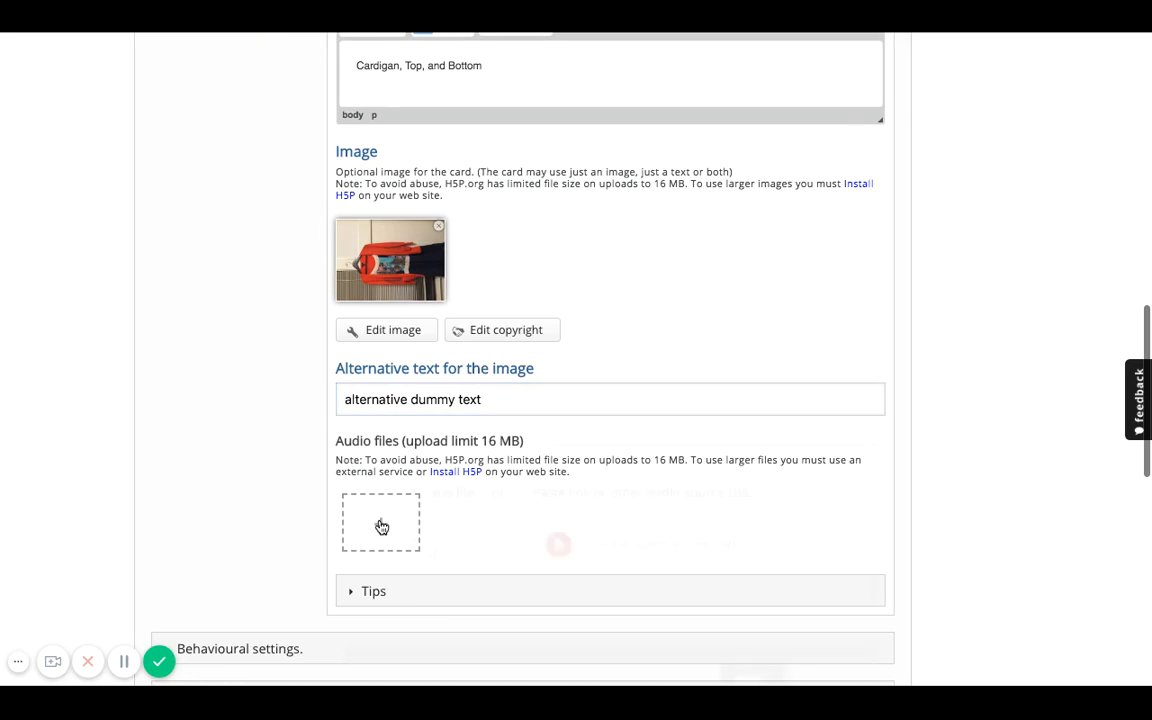
pyautogui.click(684, 542)
pyautogui.write('youtu')
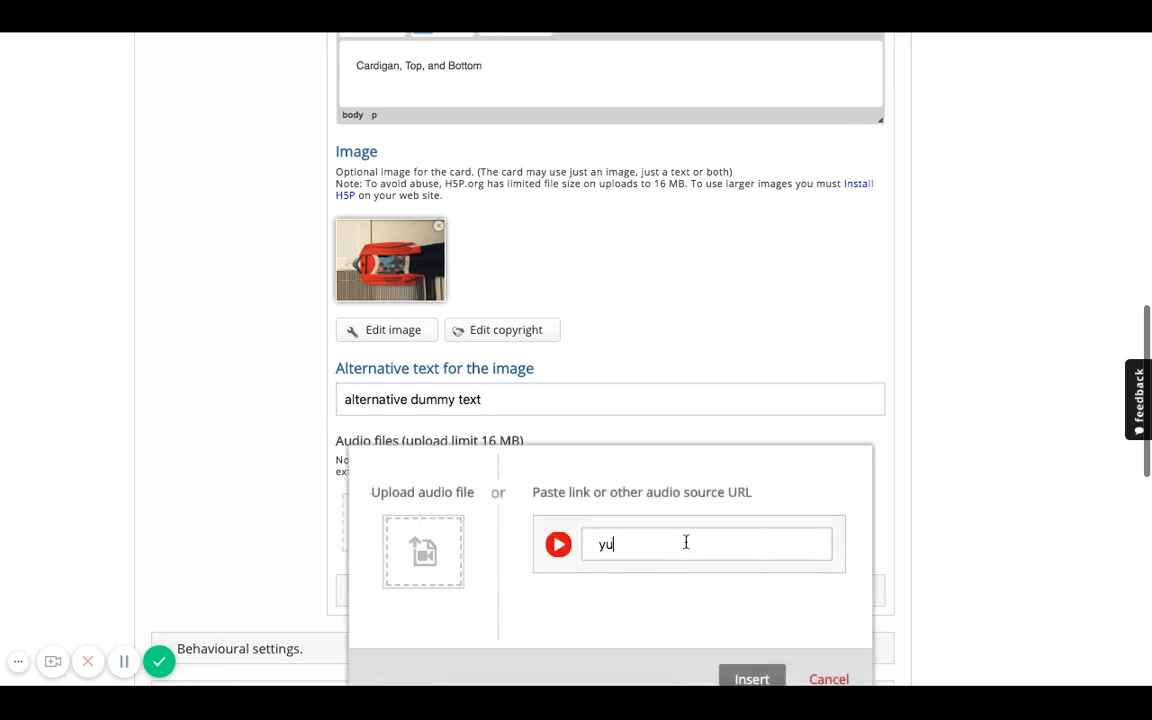
pyautogui.write('be.com')
pyautogui.scroll(-3, 910, 477)
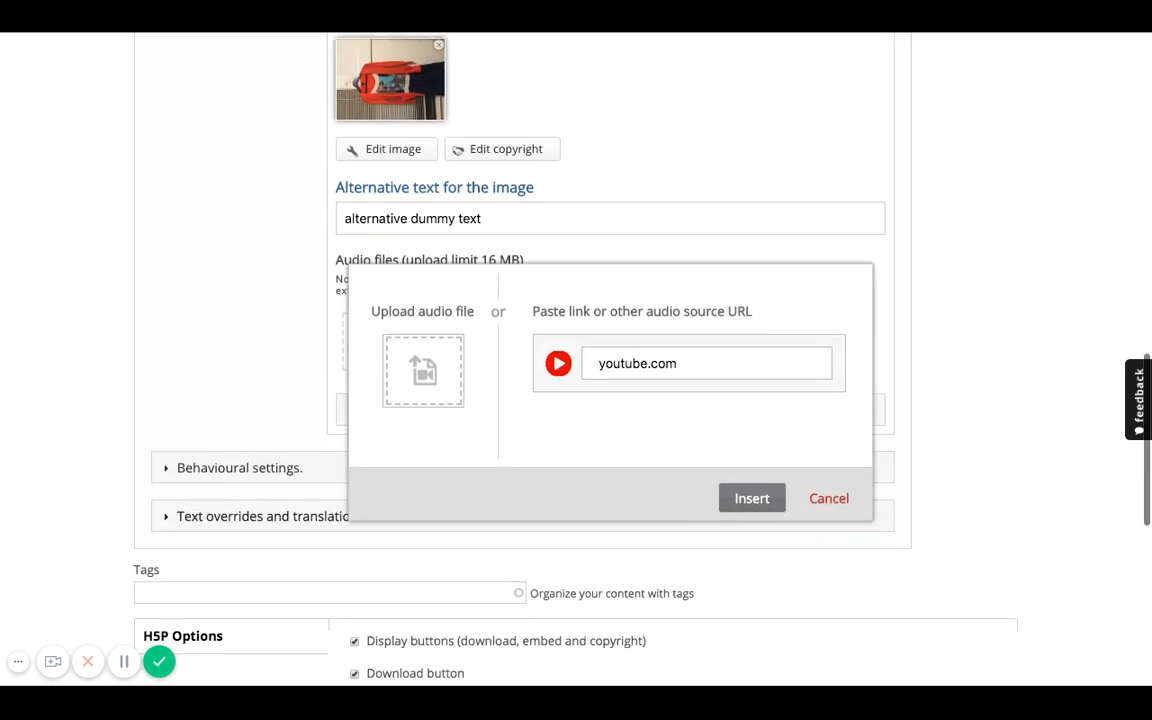
pyautogui.click(772, 499)
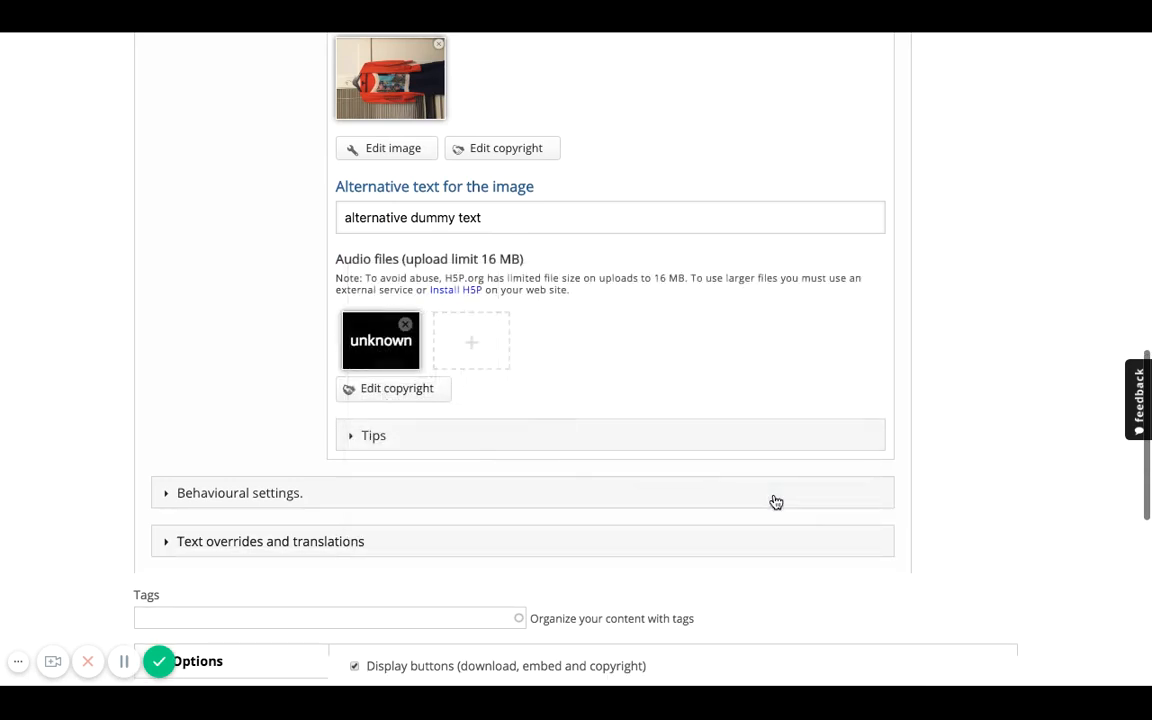
# Enter "the word is based off of stems that we learned in clothing" as the second dialog's tip for text
pyautogui.scroll(-1, 600, 399)
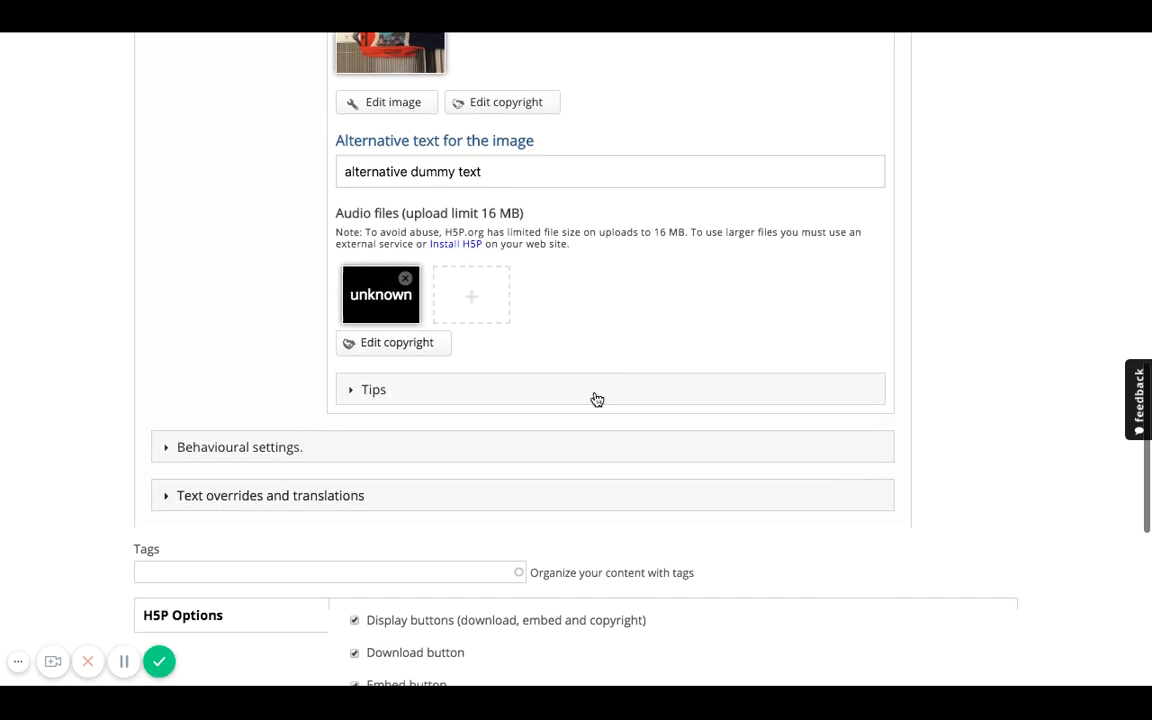
pyautogui.click(468, 393)
pyautogui.click(462, 481)
pyautogui.write('t')
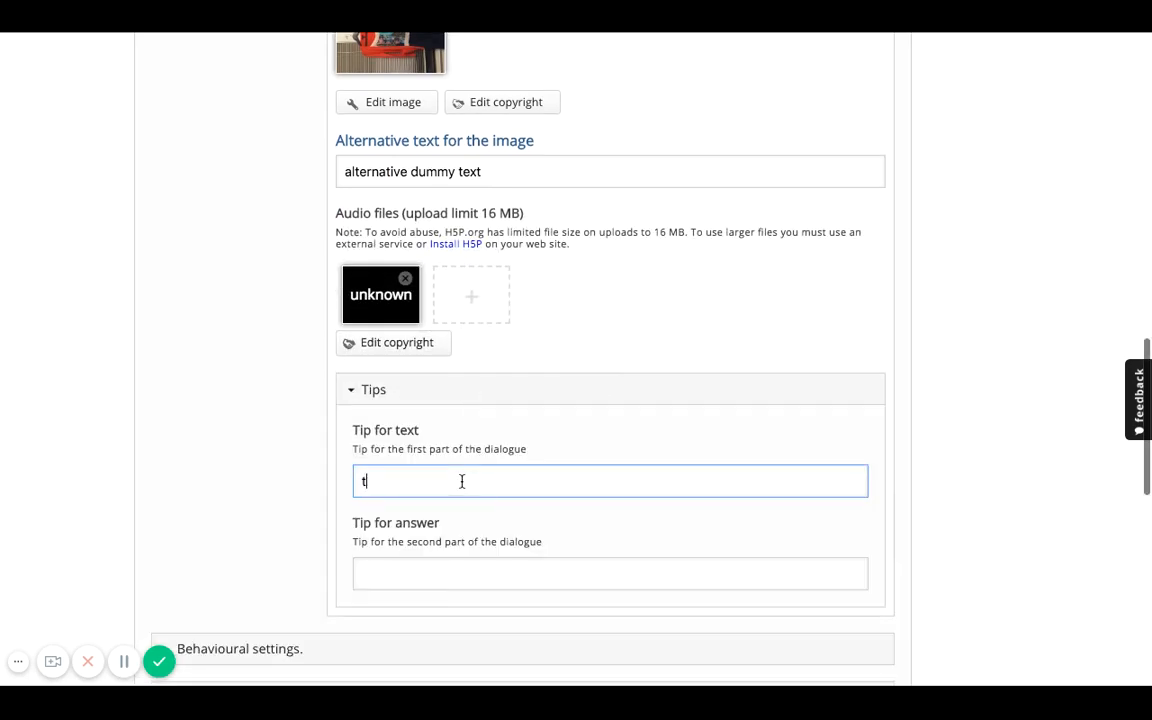
pyautogui.write('he word is based off of stems fthat w')
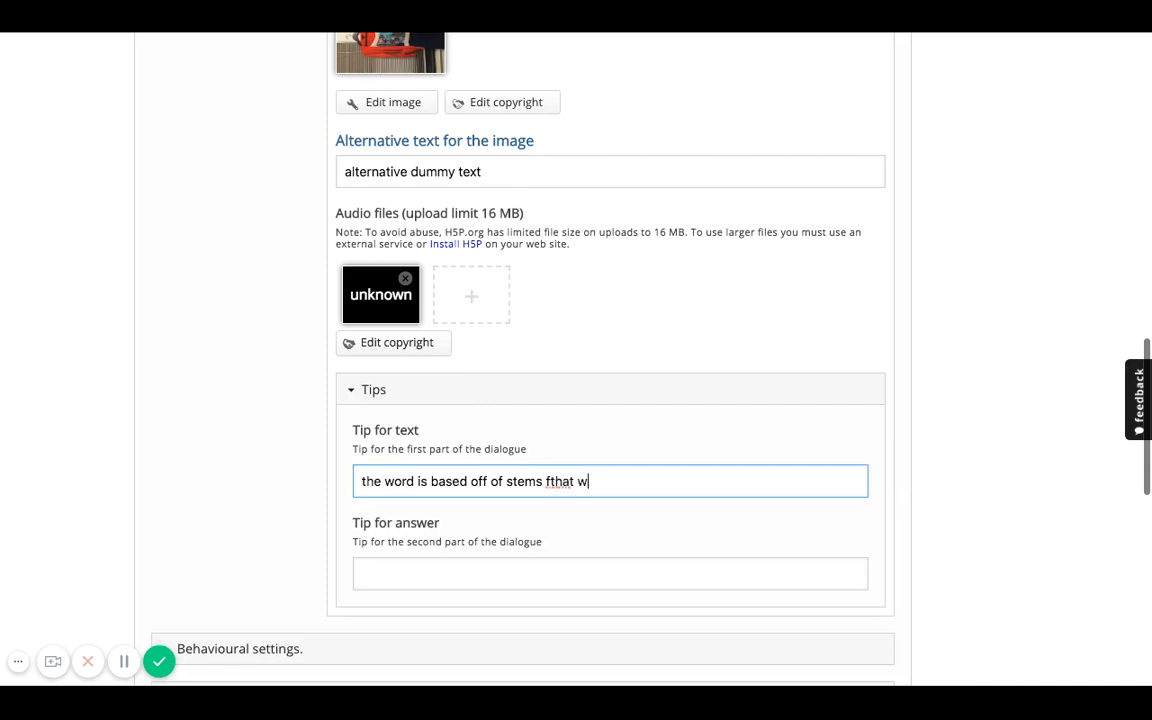
pyautogui.press('BackSpace')
pyautogui.press('BackSpace')
pyautogui.press('BackSpace')
pyautogui.press('BackSpace')
pyautogui.press('BackSpace')
pyautogui.press('BackSpace')
pyautogui.press('BackSpace')
pyautogui.write('that we learned i')
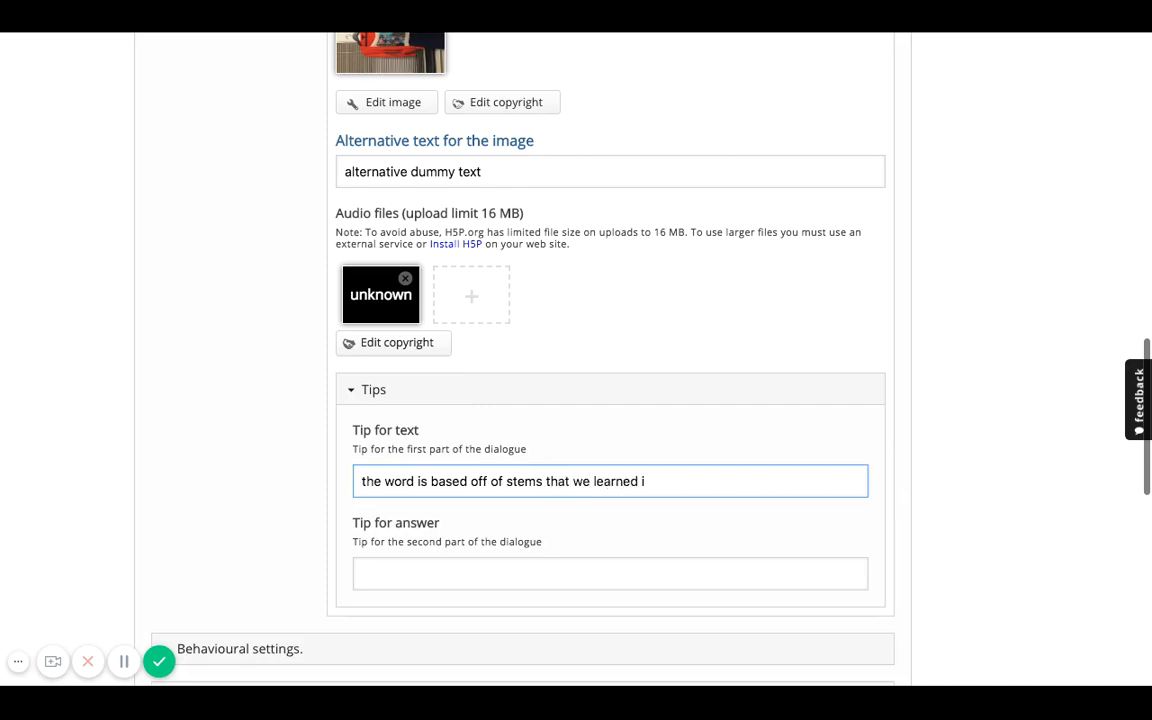
pyautogui.press('BackSpace')
pyautogui.write('in clothing')
# Enter "look through the previous activity and get some hints on the answer" as the second dialog's tip for answer
pyautogui.click(414, 584)
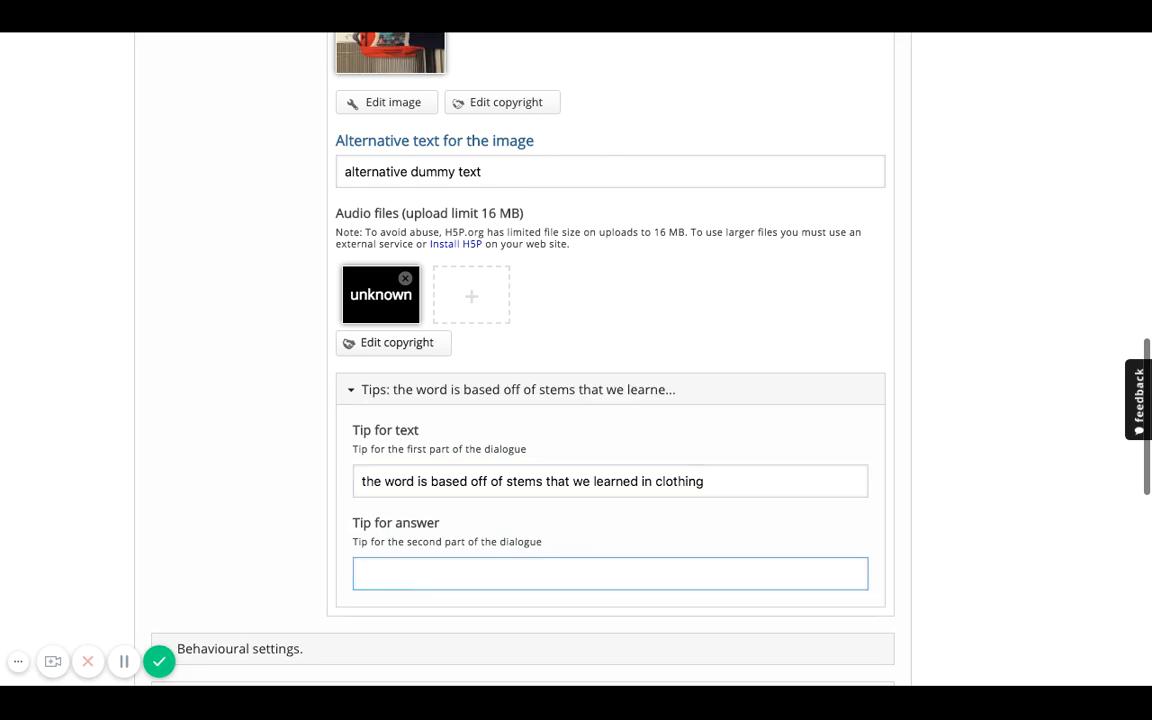
pyautogui.write('look through the previous activ')
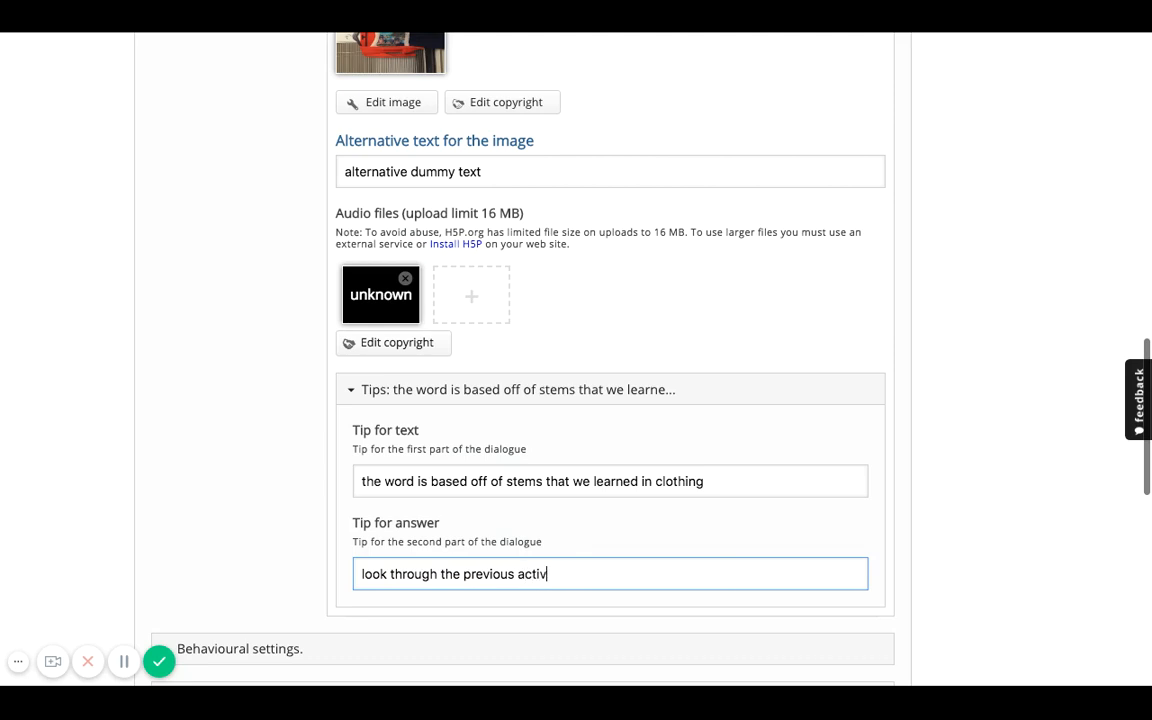
pyautogui.write('ity and get some hints on the answer')
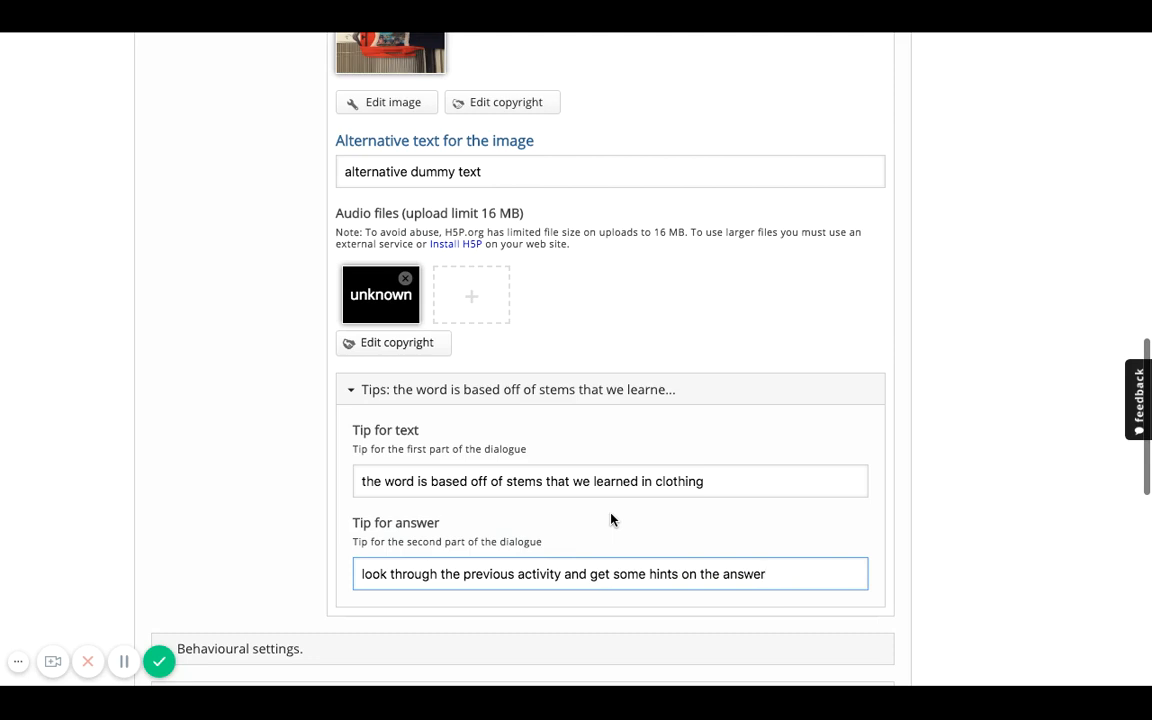
# In the behavioural settings, enable randomizing the cards and scaling the text to fit inside the card
pyautogui.scroll(5, 611, 518)
pyautogui.scroll(-2, 611, 518)
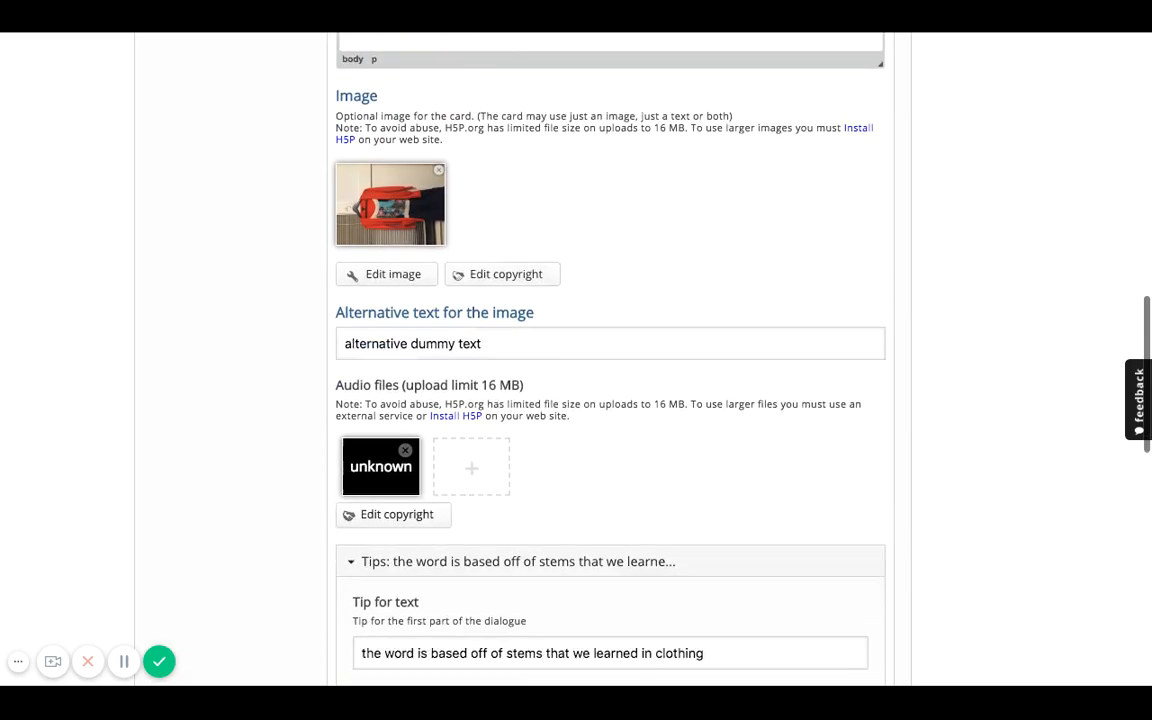
pyautogui.scroll(-1, 611, 400)
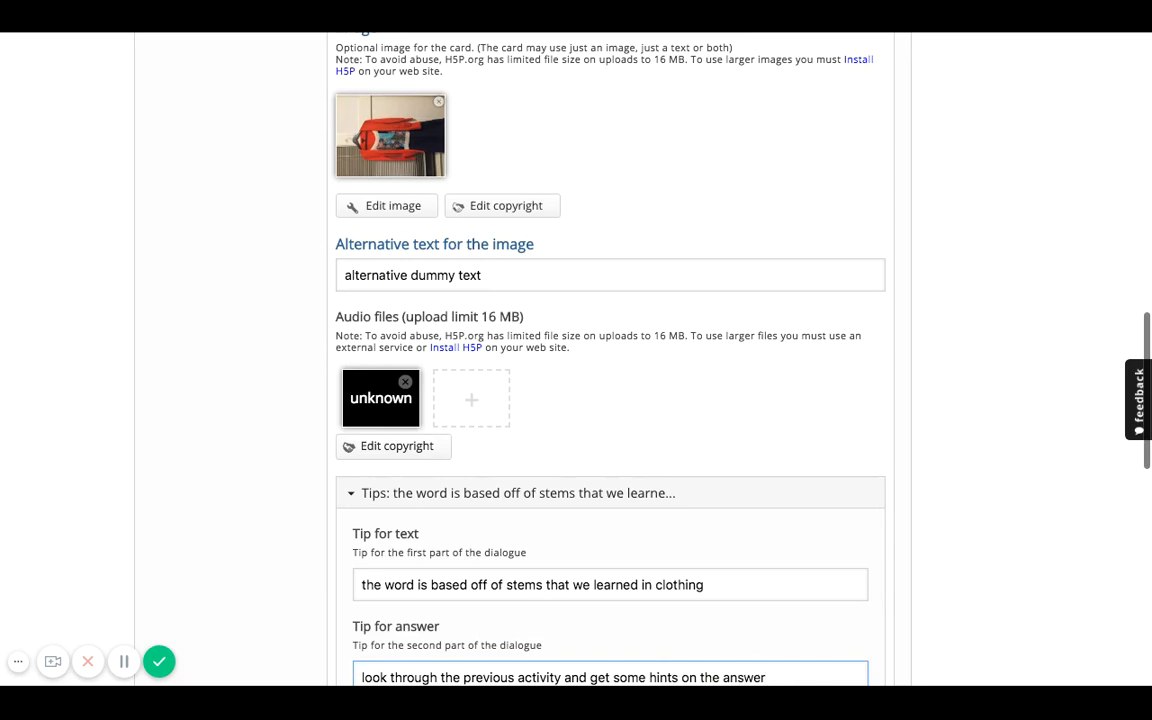
pyautogui.scroll(-5, 273, 423)
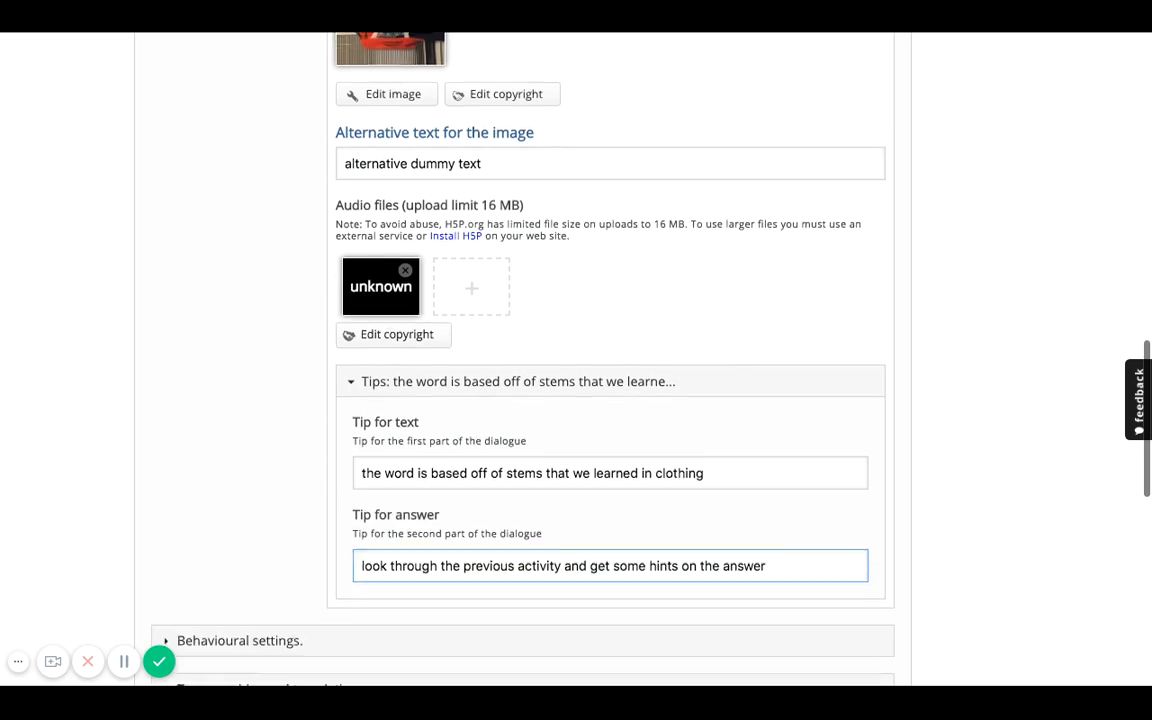
pyautogui.click(270, 390)
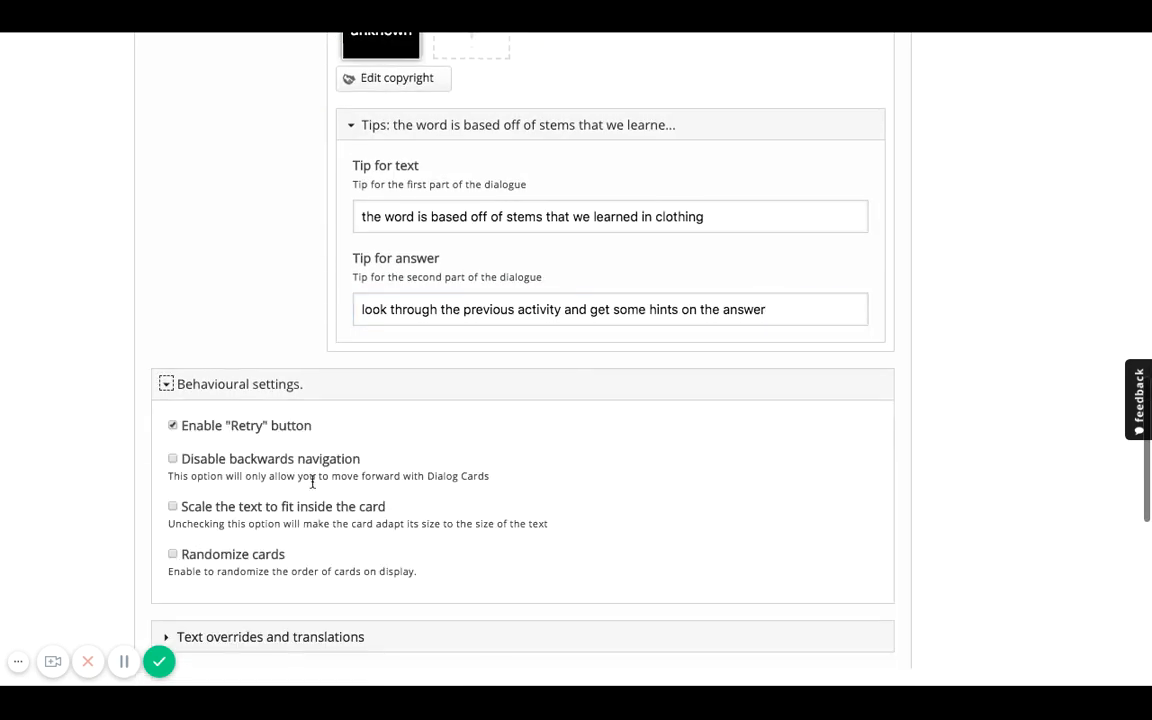
pyautogui.click(170, 564)
pyautogui.click(172, 556)
pyautogui.scroll(10, 517, 320)
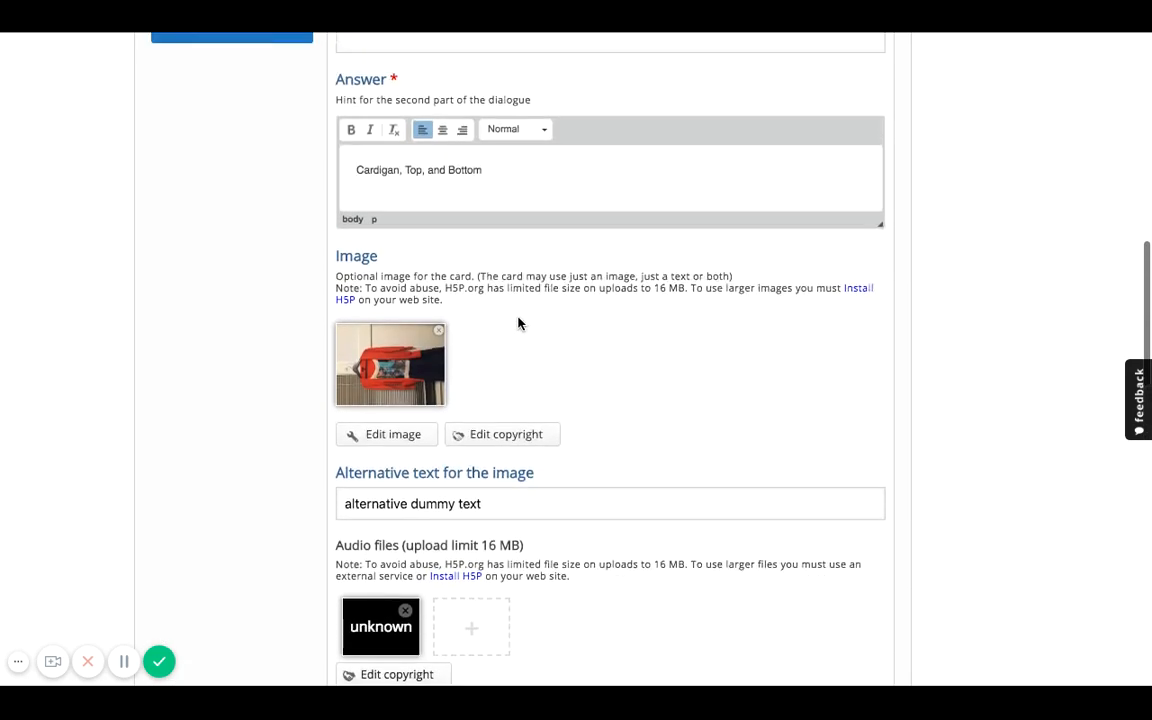
pyautogui.scroll(-1, 519, 323)
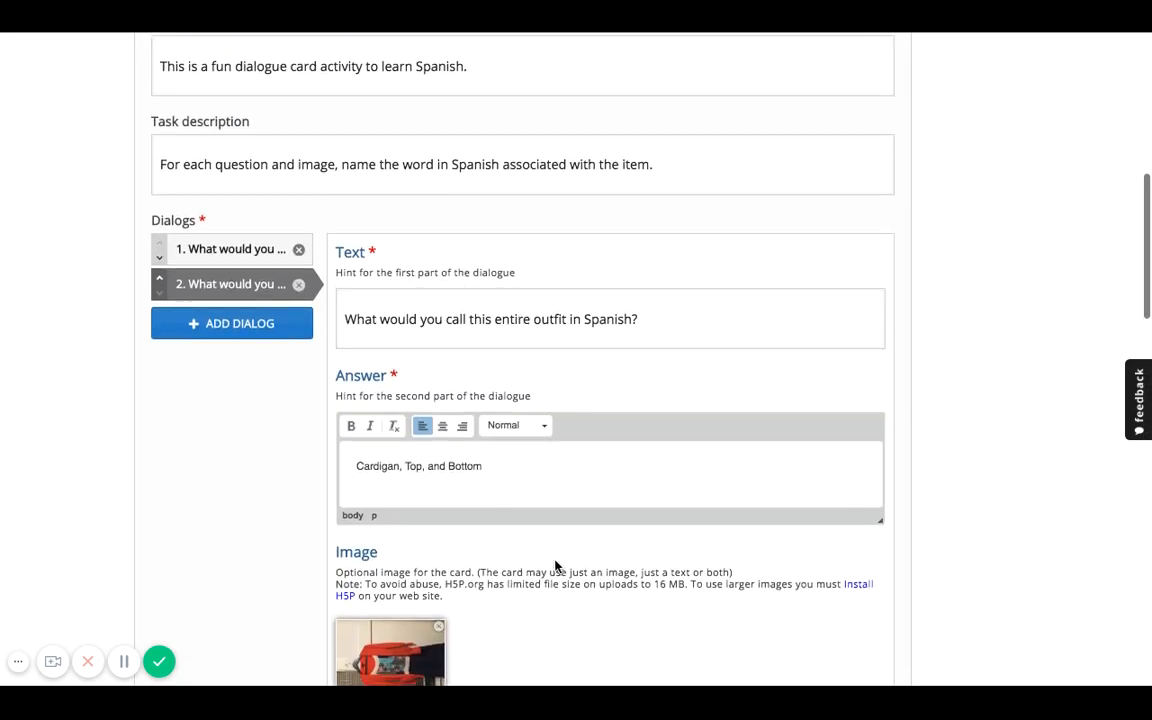
pyautogui.scroll(-10, 556, 566)
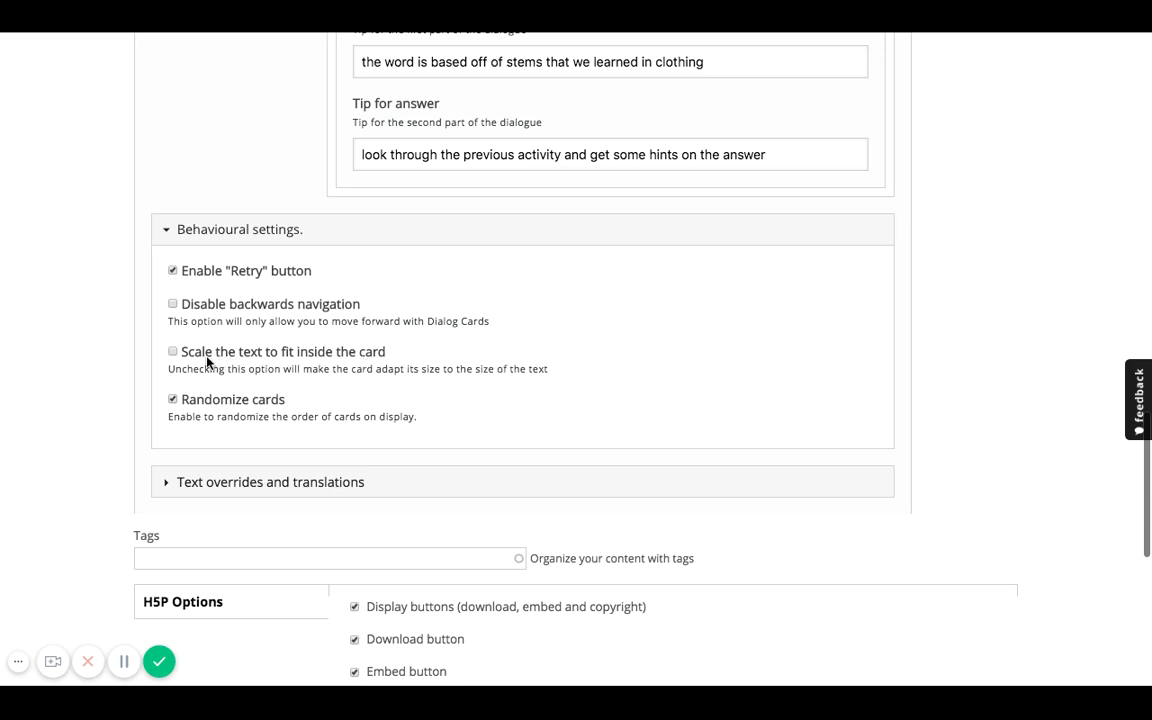
pyautogui.click(174, 353)
# Examine the text overrides and translations for the button texts, card labels and audio message
pyautogui.scroll(10, 458, 267)
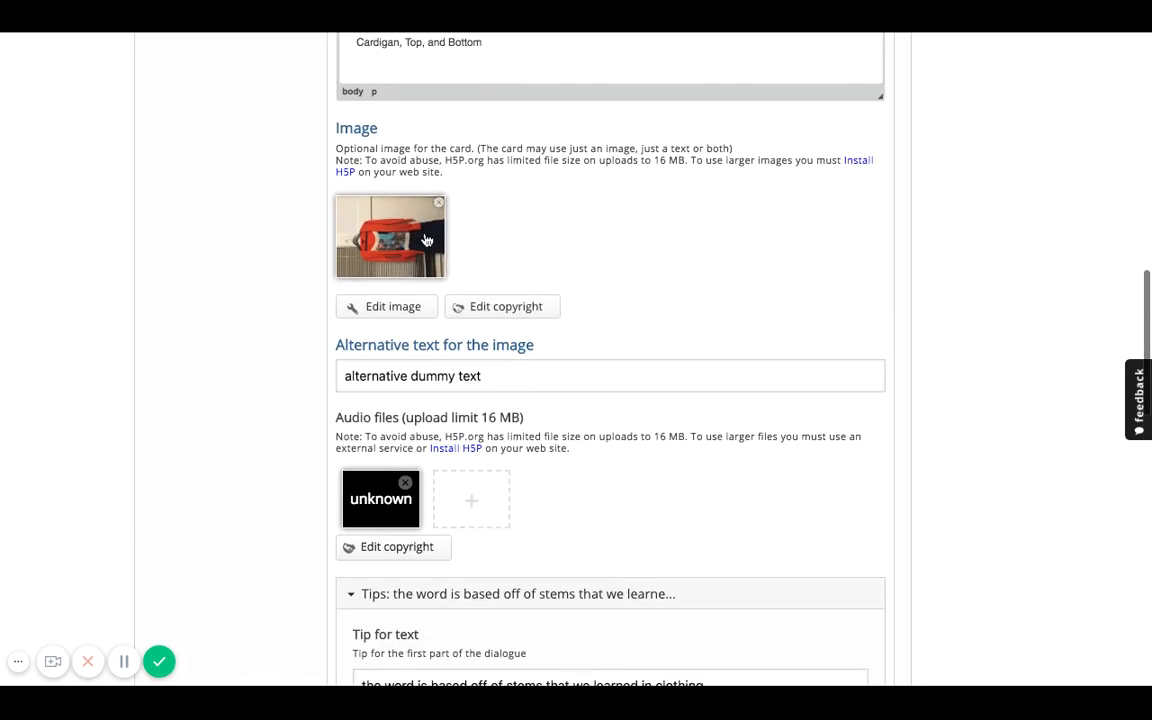
pyautogui.scroll(-5, 520, 494)
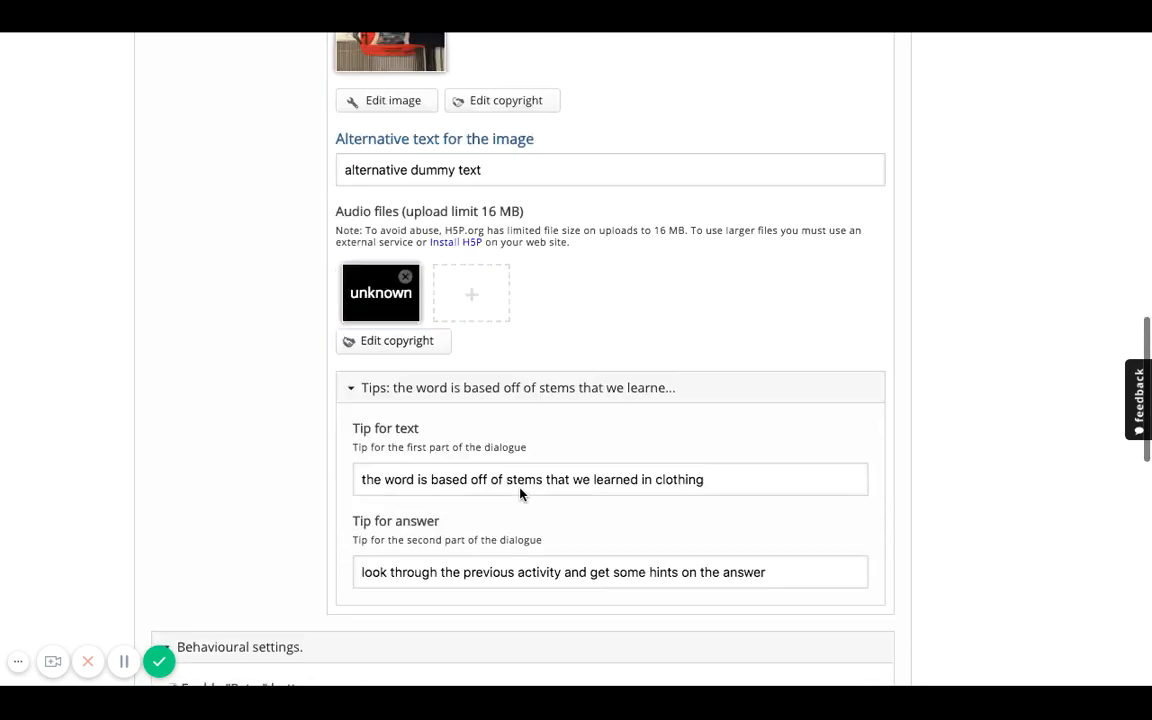
pyautogui.scroll(-2, 520, 494)
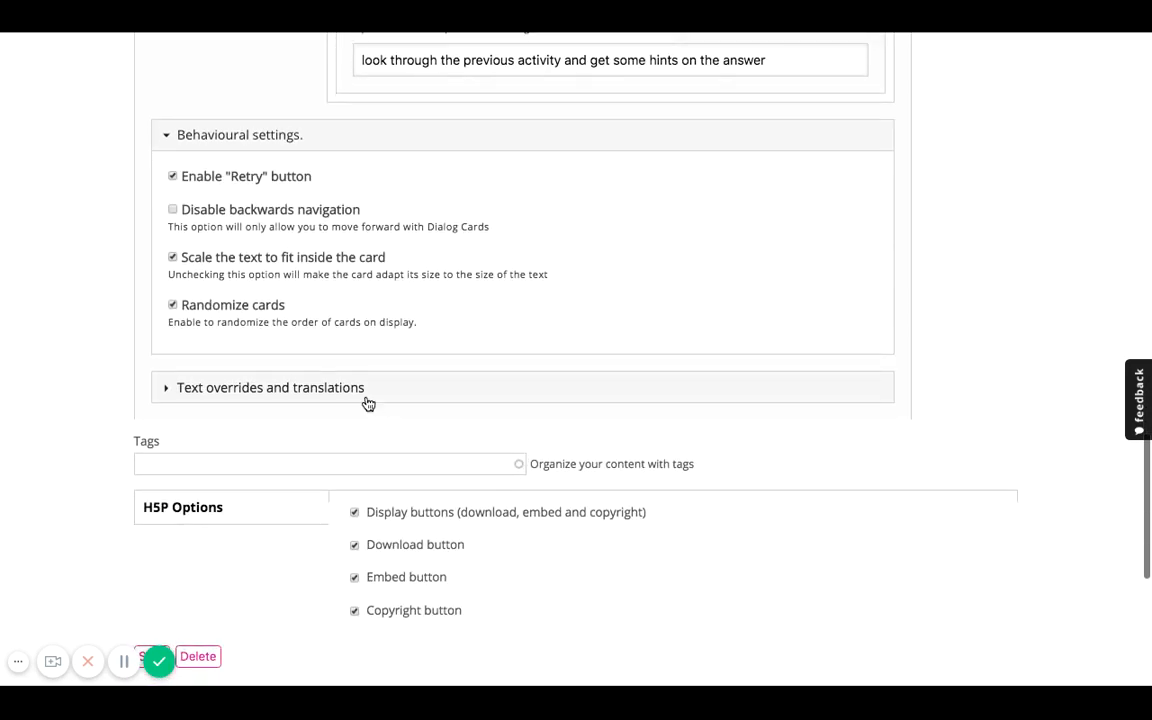
pyautogui.click(363, 392)
pyautogui.scroll(-3, 442, 490)
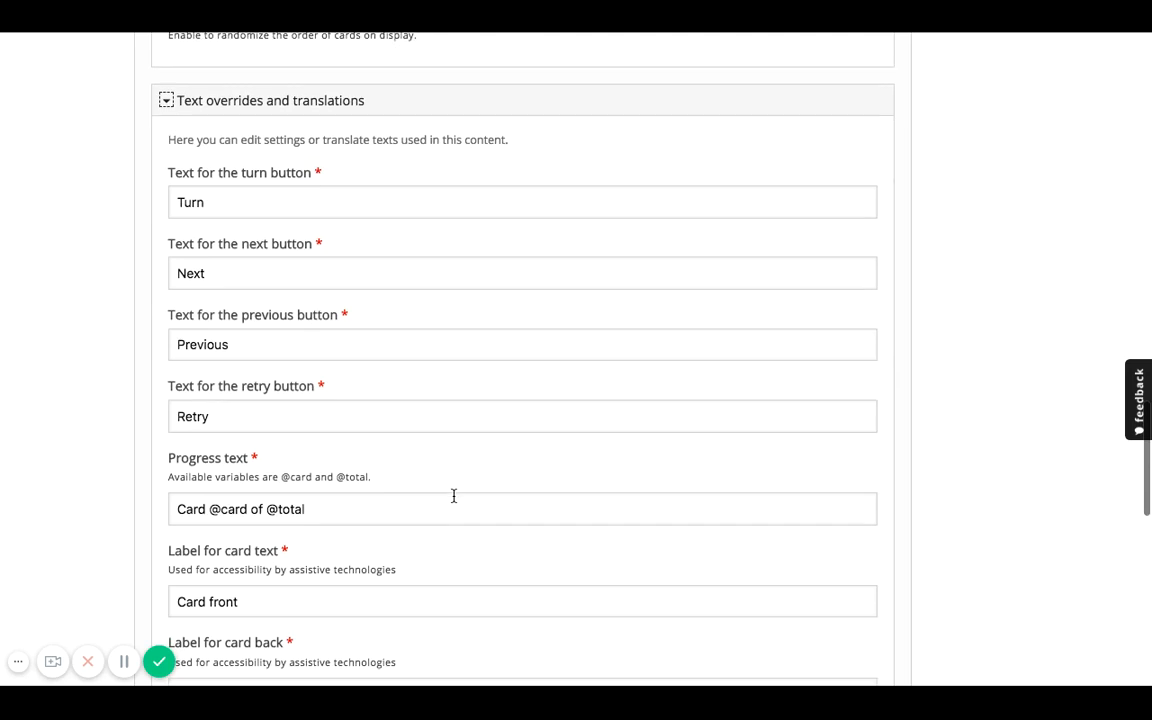
pyautogui.scroll(-3, 453, 496)
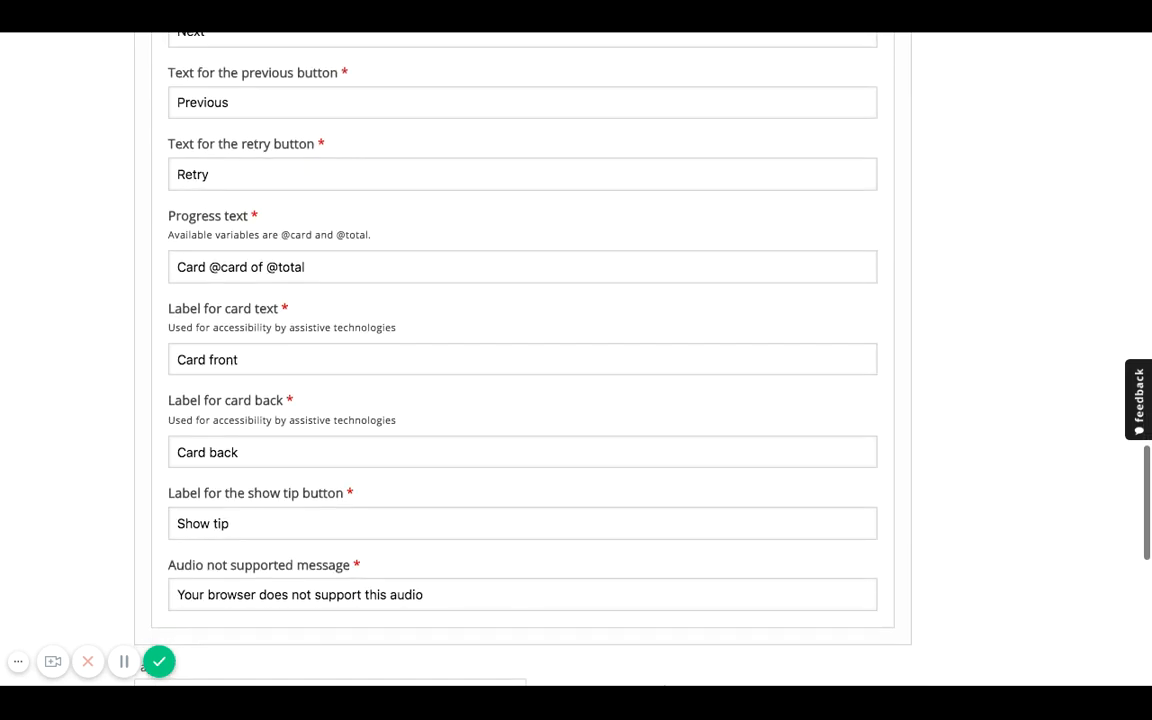
pyautogui.scroll(-3, 453, 496)
pyautogui.scroll(2, 453, 496)
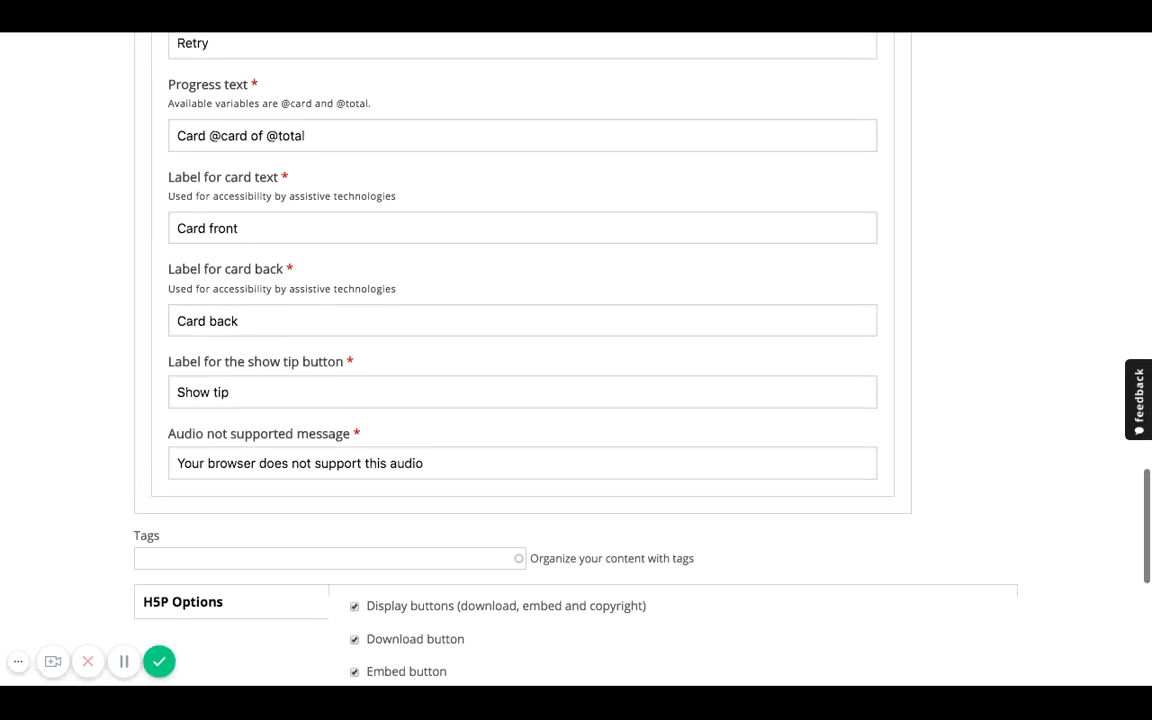
# Save the dialog cards activity with its current H5P display options
pyautogui.scroll(-2, 453, 496)
pyautogui.scroll(-1, 576, 360)
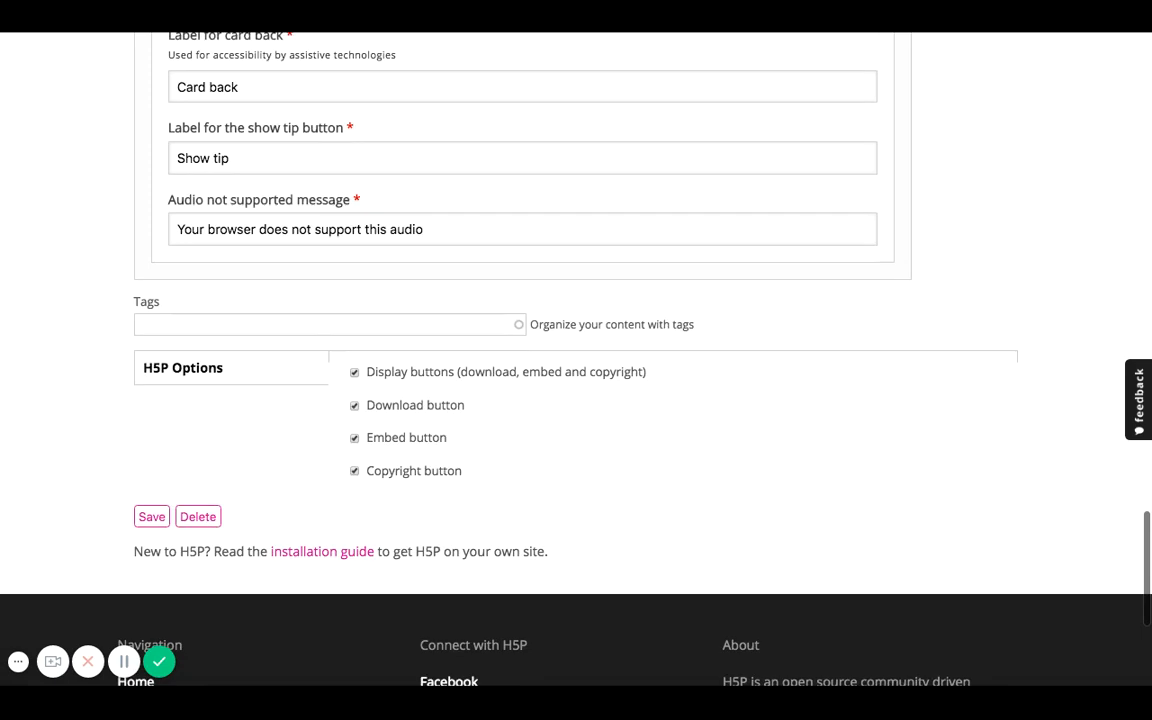
pyautogui.click(151, 522)
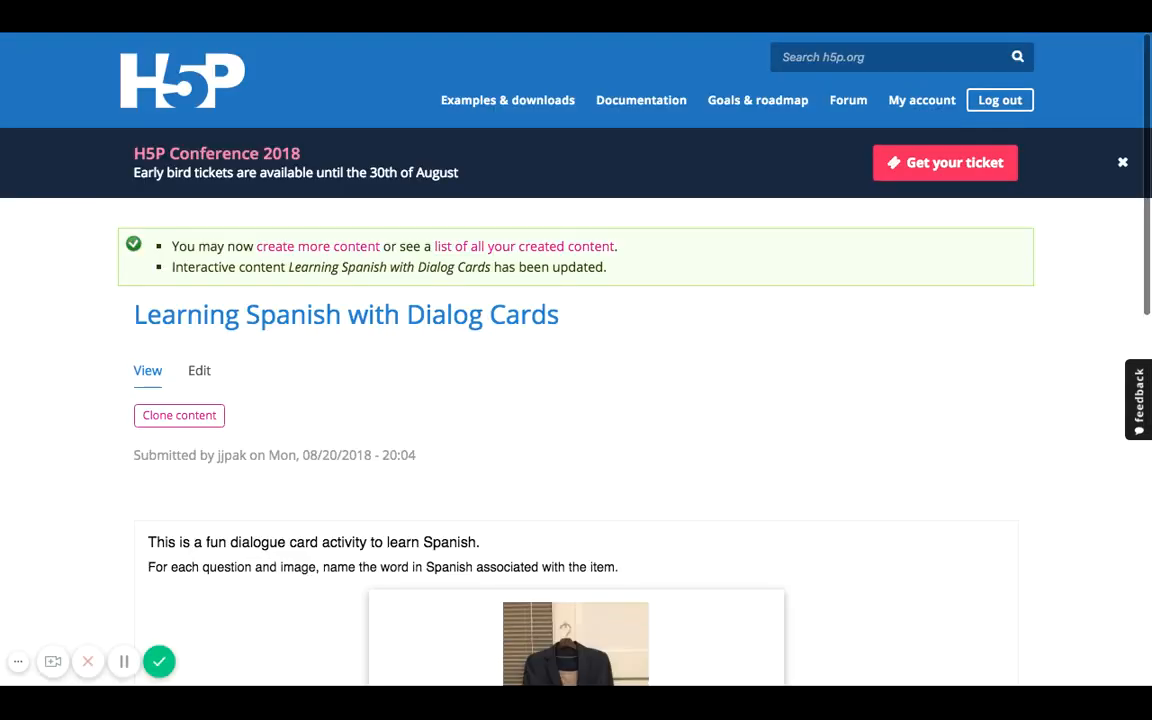
# Preview the saved activity, advancing to the second card and showing its tip
pyautogui.scroll(-10, 657, 555)
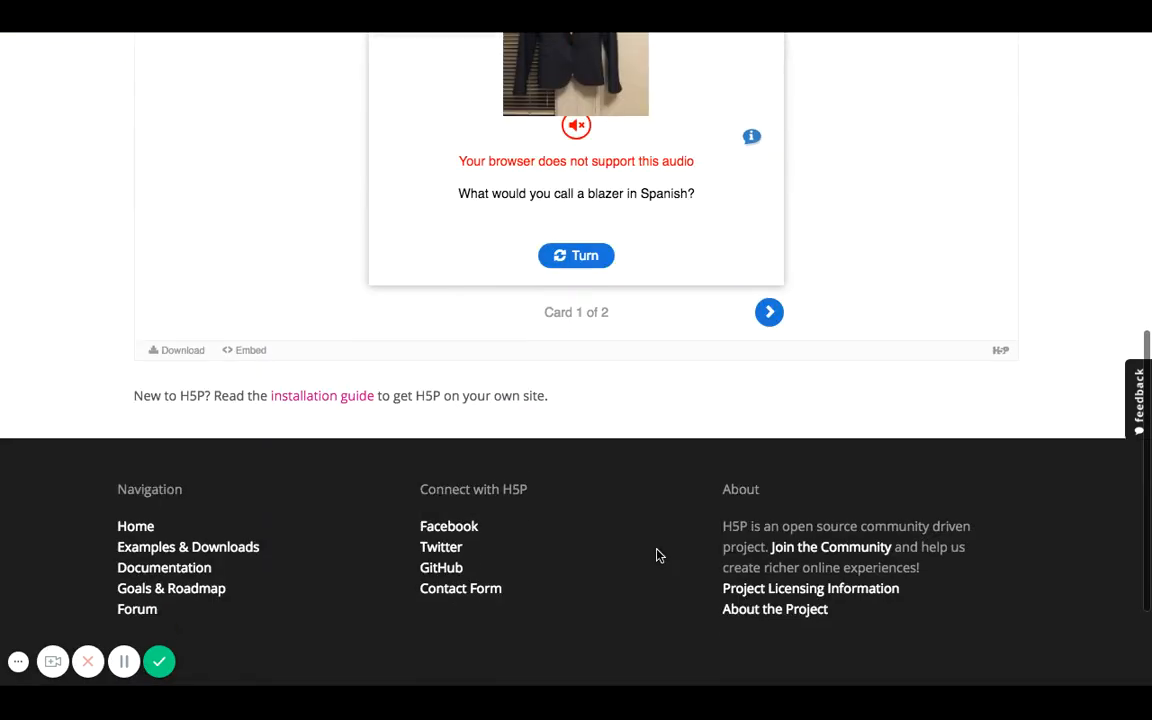
pyautogui.scroll(3, 668, 393)
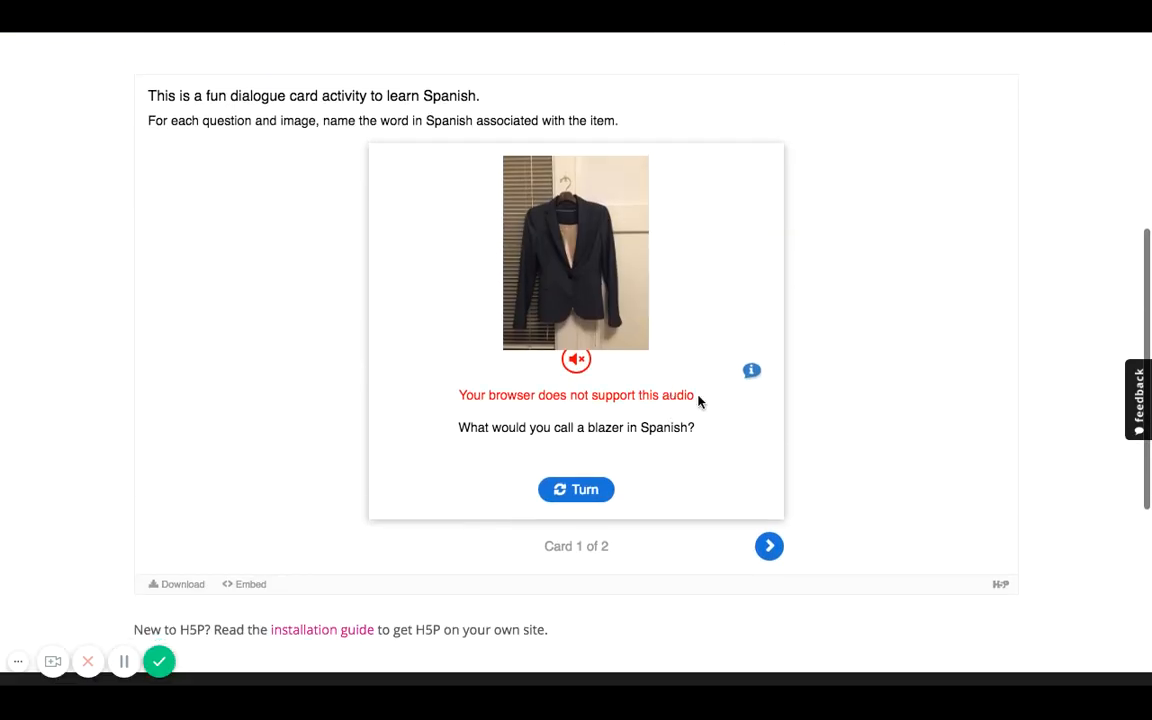
pyautogui.click(769, 546)
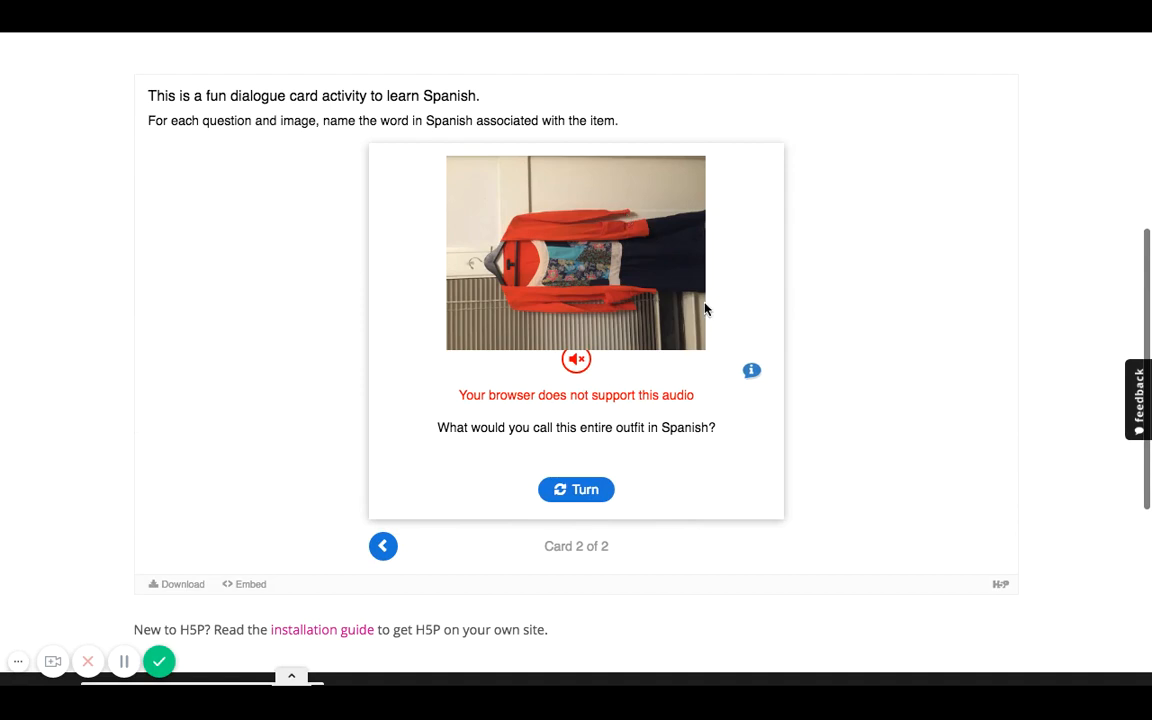
pyautogui.click(755, 373)
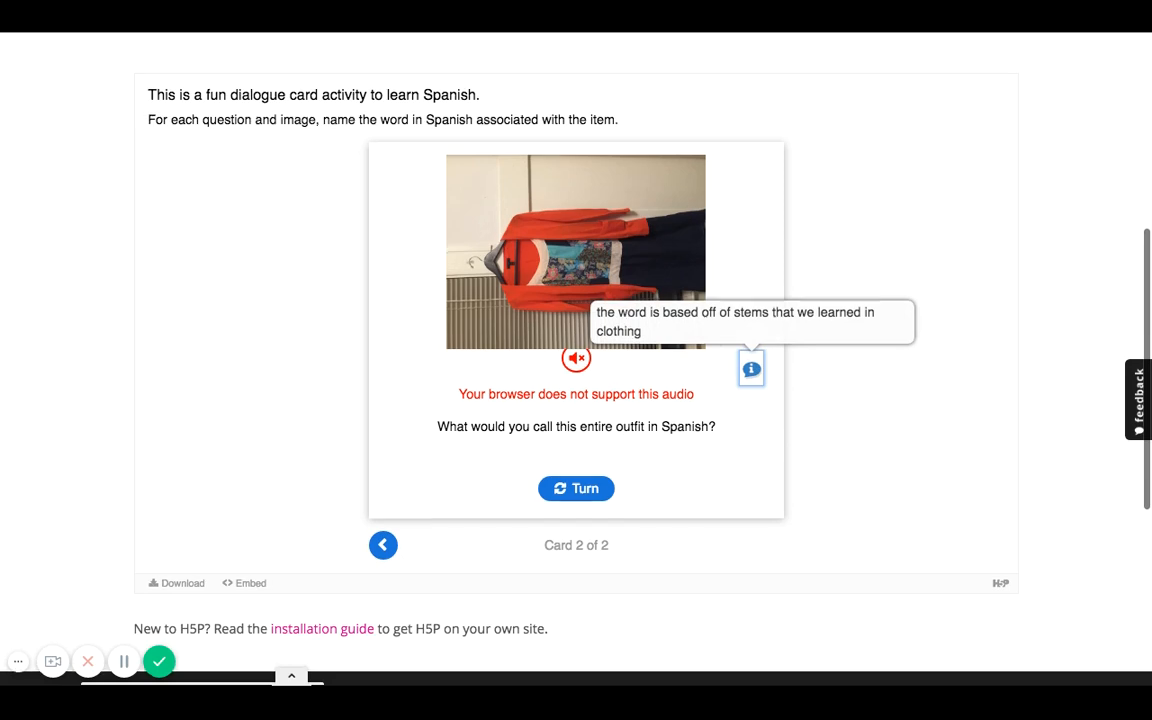
pyautogui.scroll(-2, 576, 360)
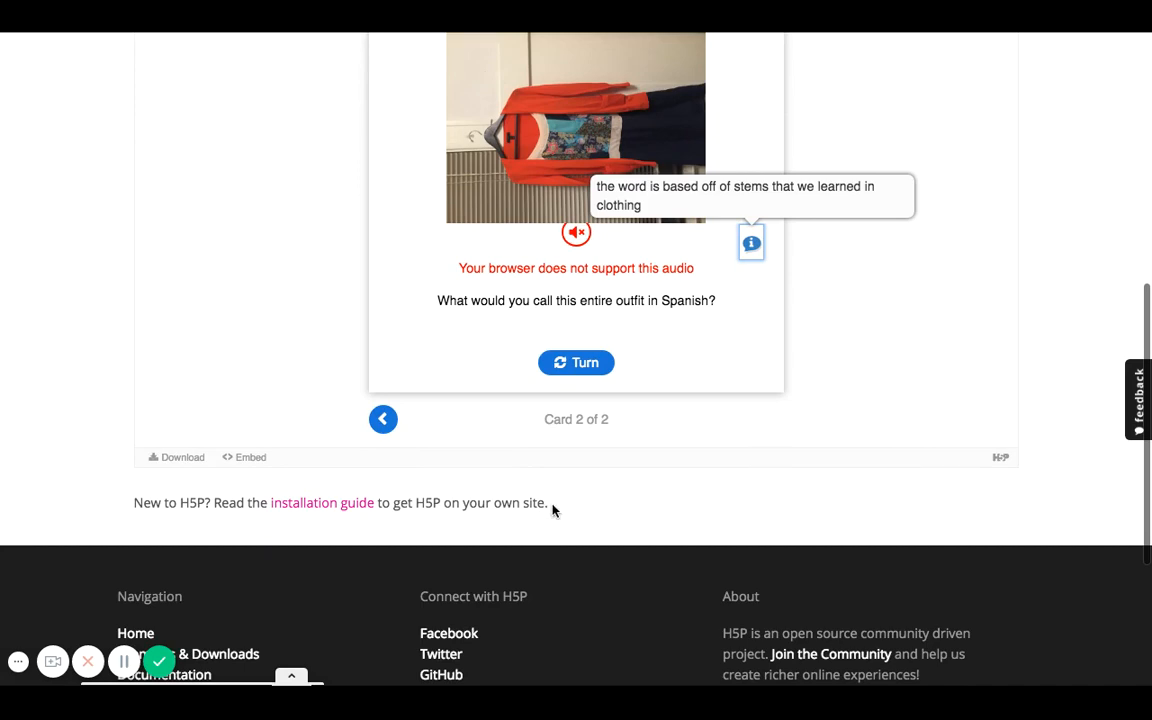
pyautogui.scroll(5, 553, 510)
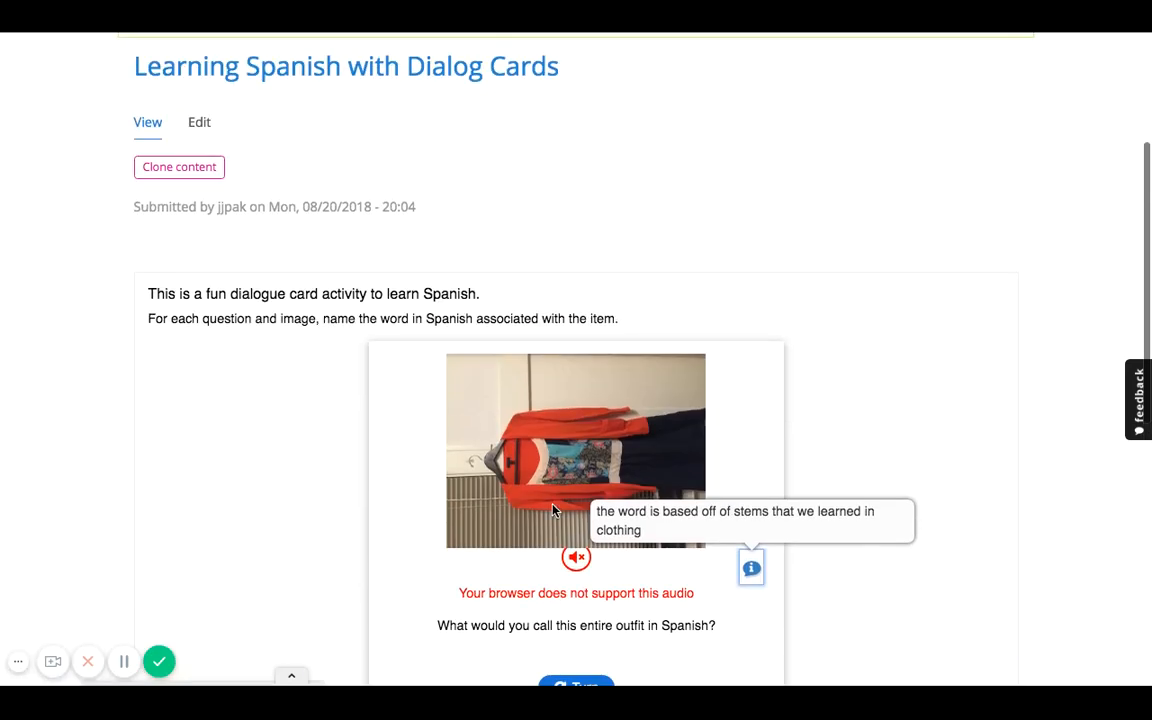
pyautogui.click(168, 664)
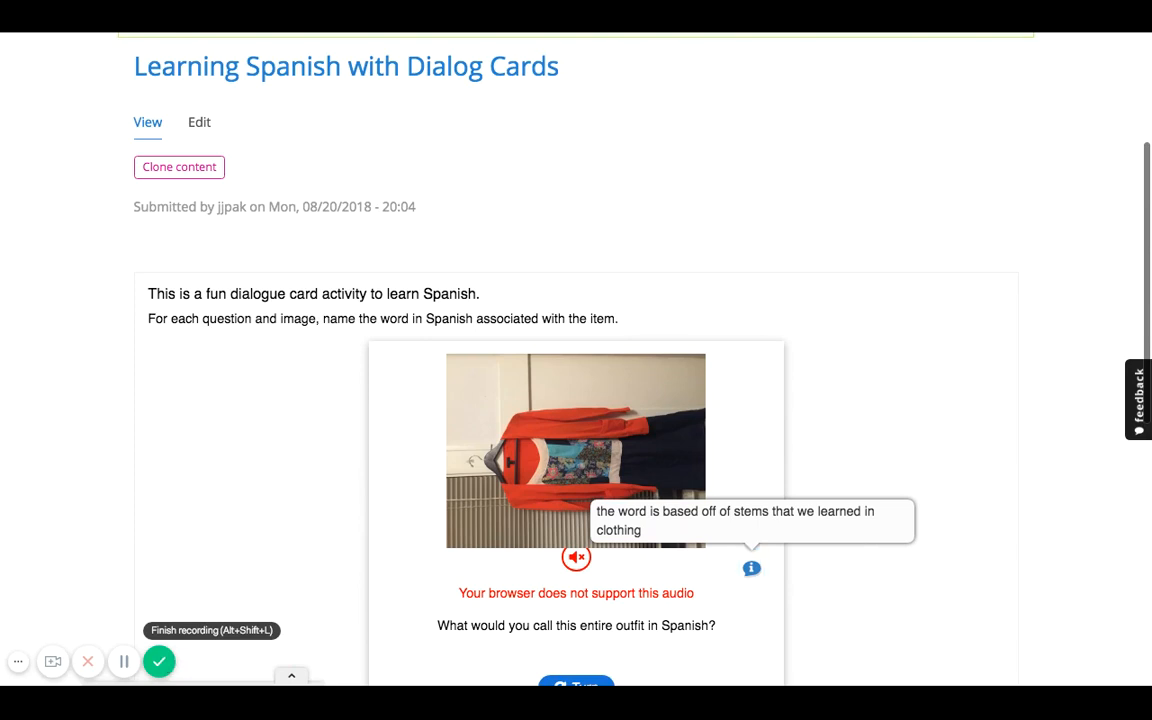